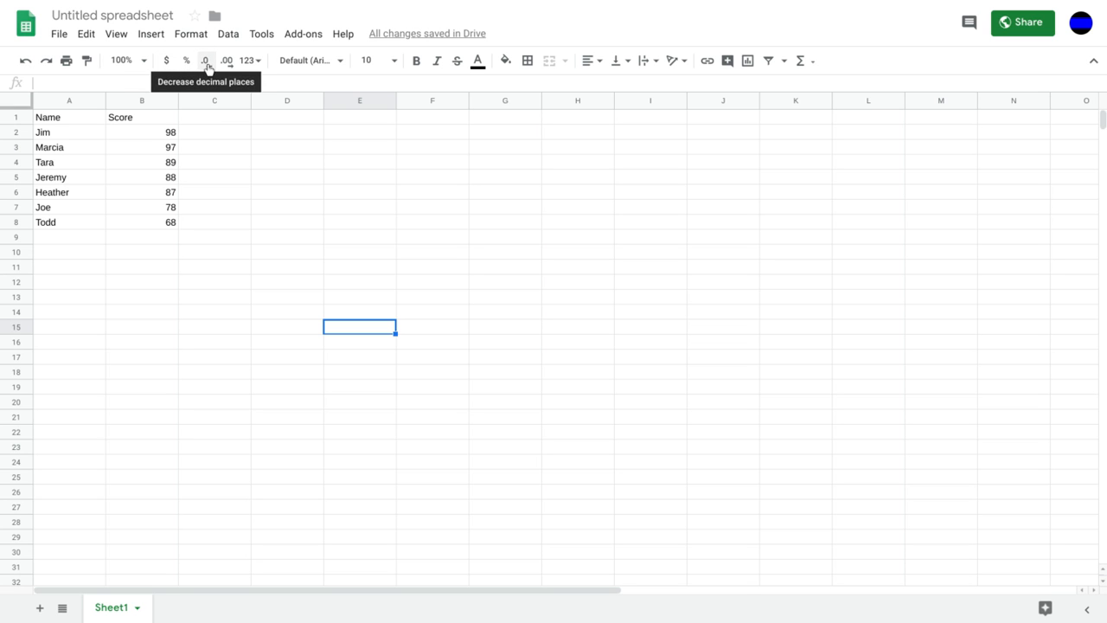
Examine the available number formats, fonts and text color options.
left_click(257, 61)
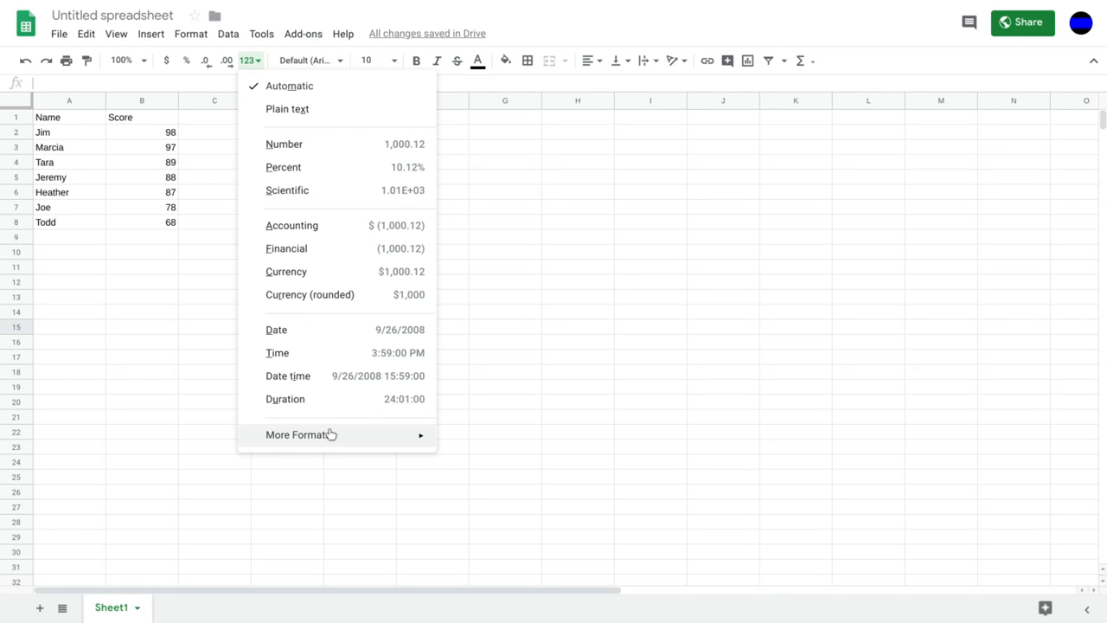
mouse_move(340, 439)
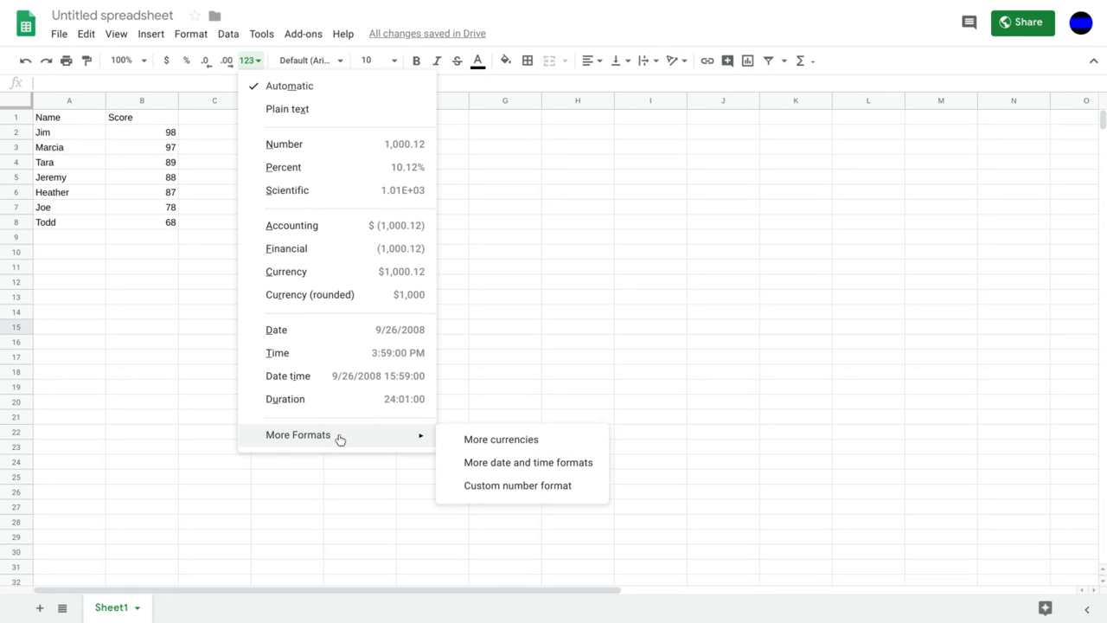
left_click(531, 311)
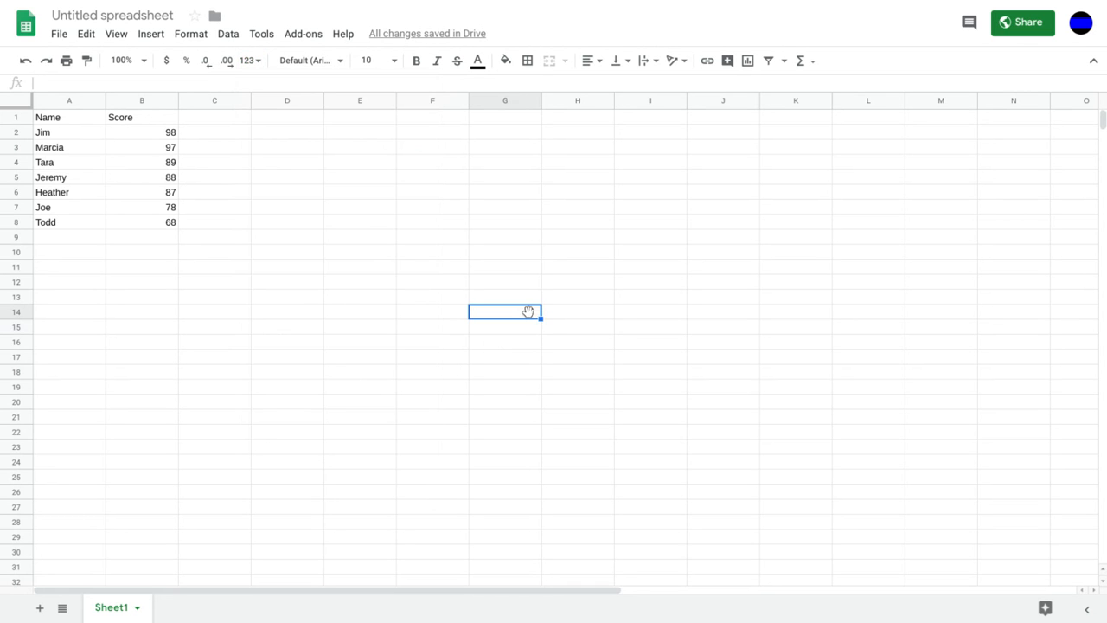
left_click(341, 62)
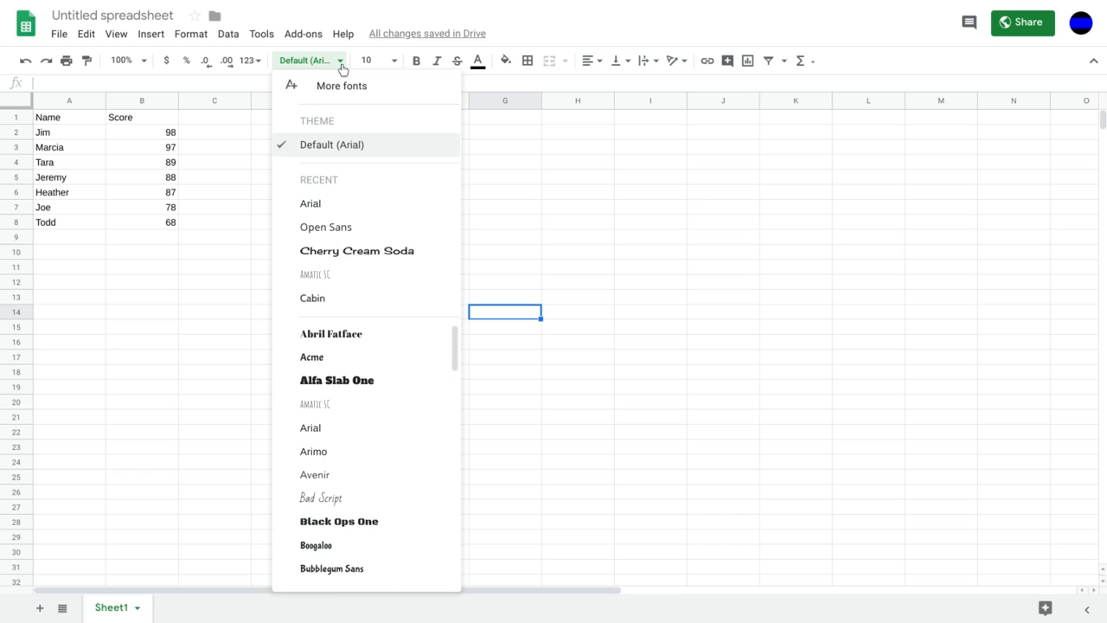
left_click(342, 68)
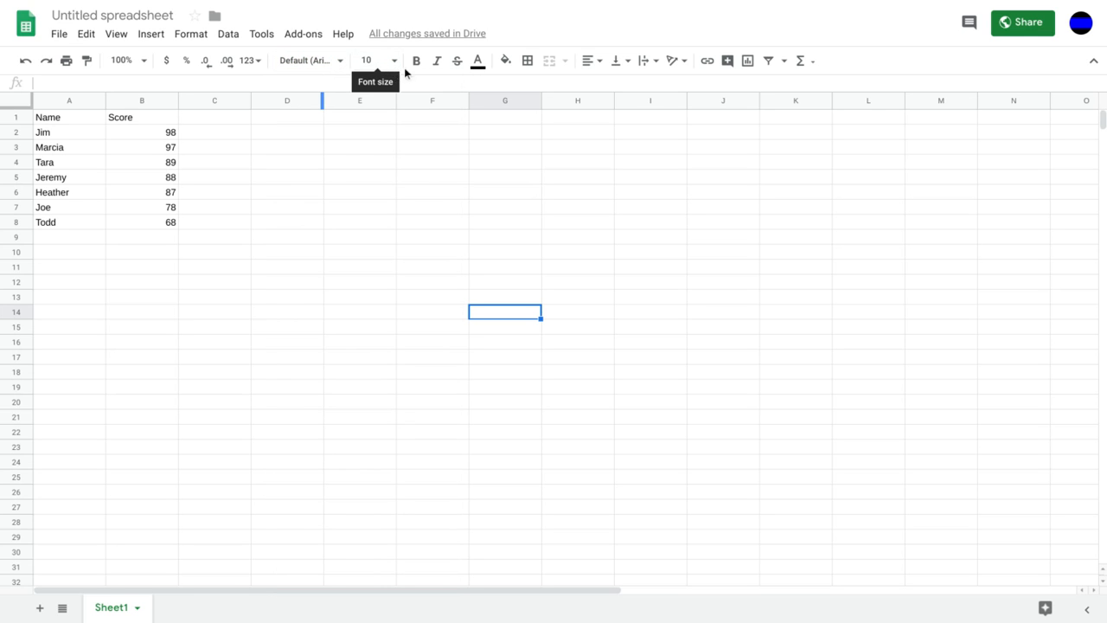
left_click(478, 63)
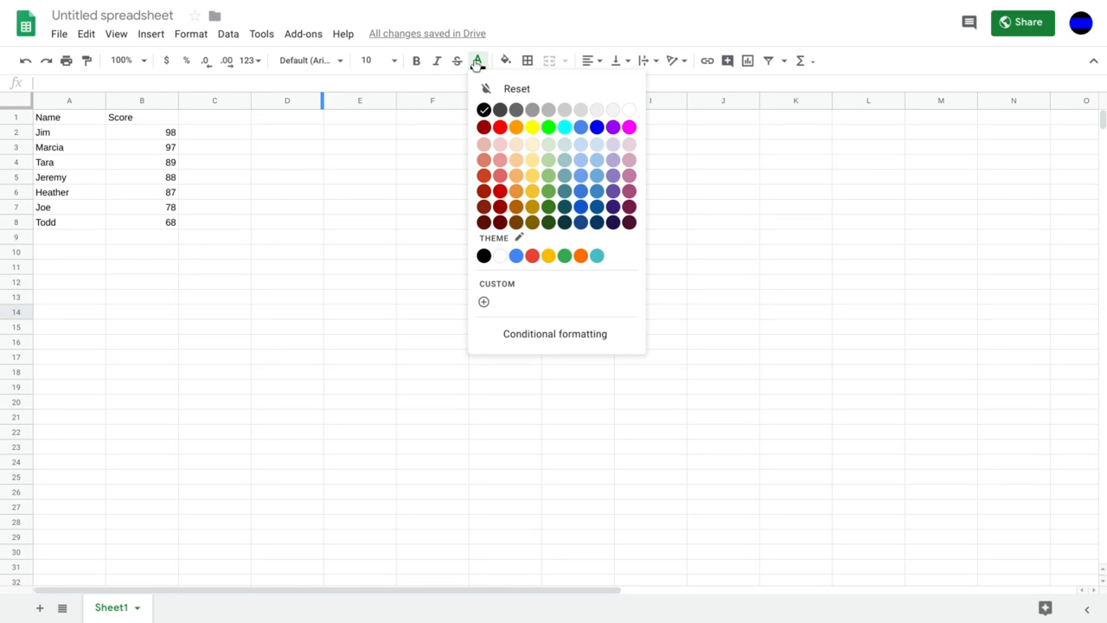
left_click(478, 66)
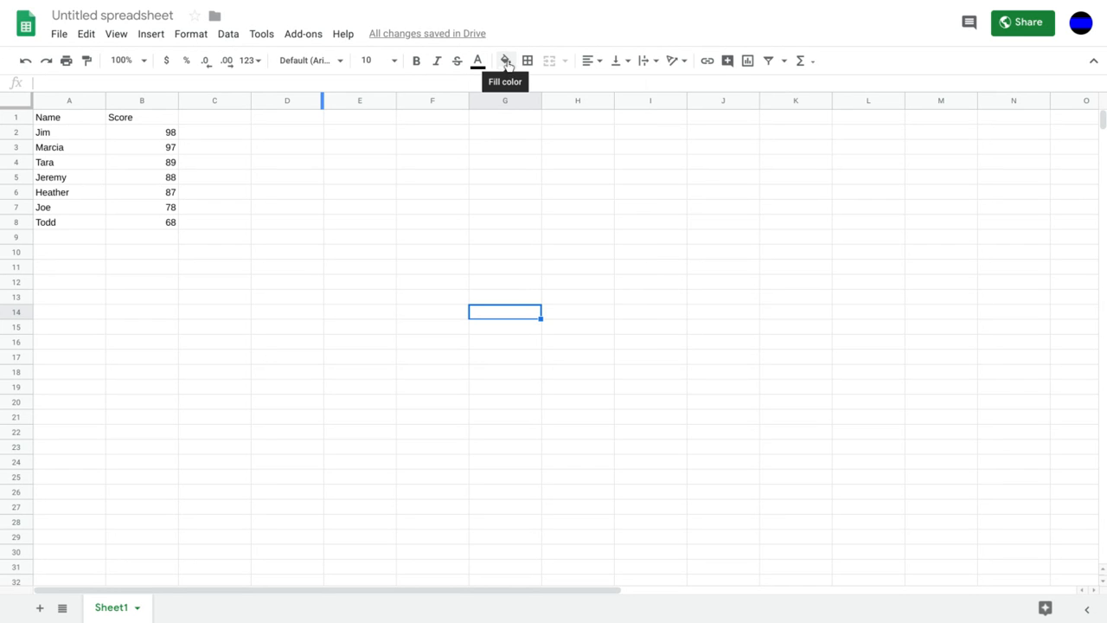
Fill cell G14 with yellow and reset its fill color.
left_click(507, 65)
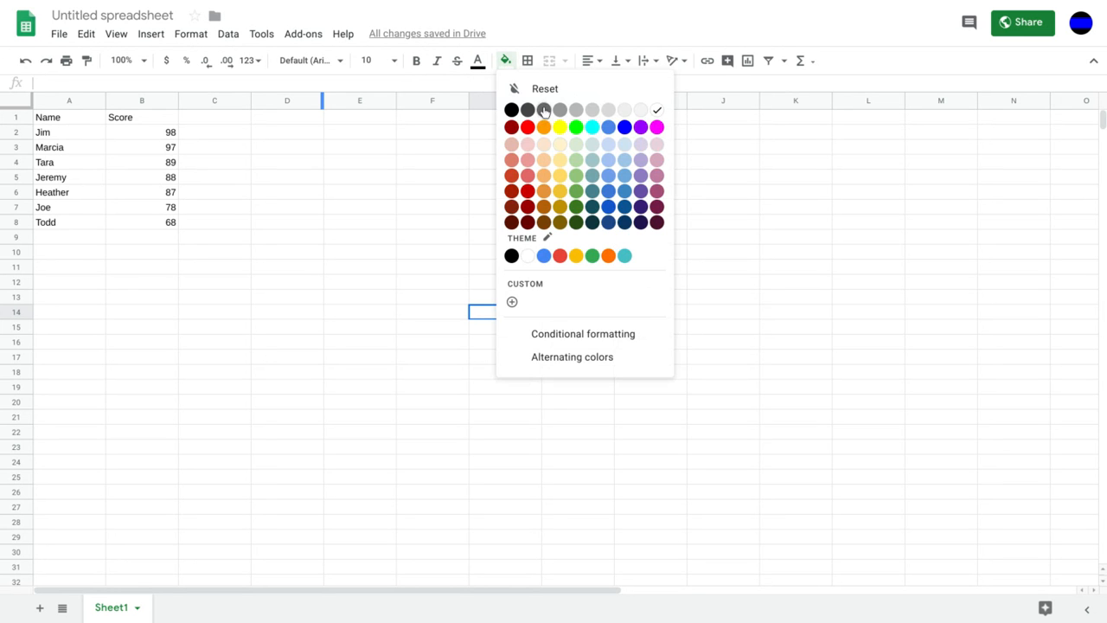
left_click(560, 130)
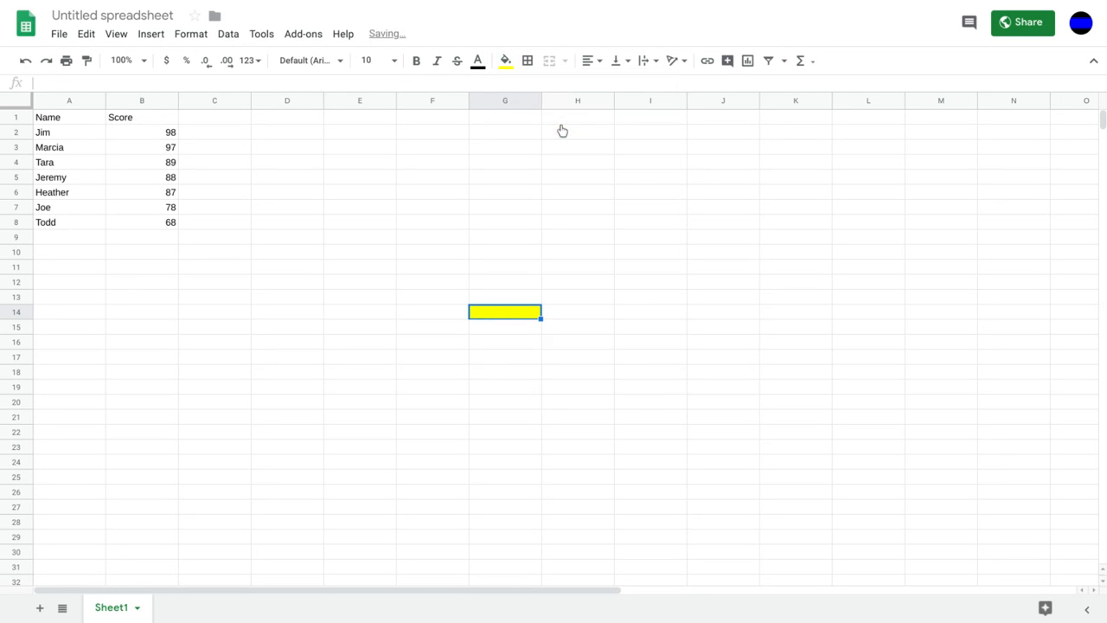
left_click(505, 63)
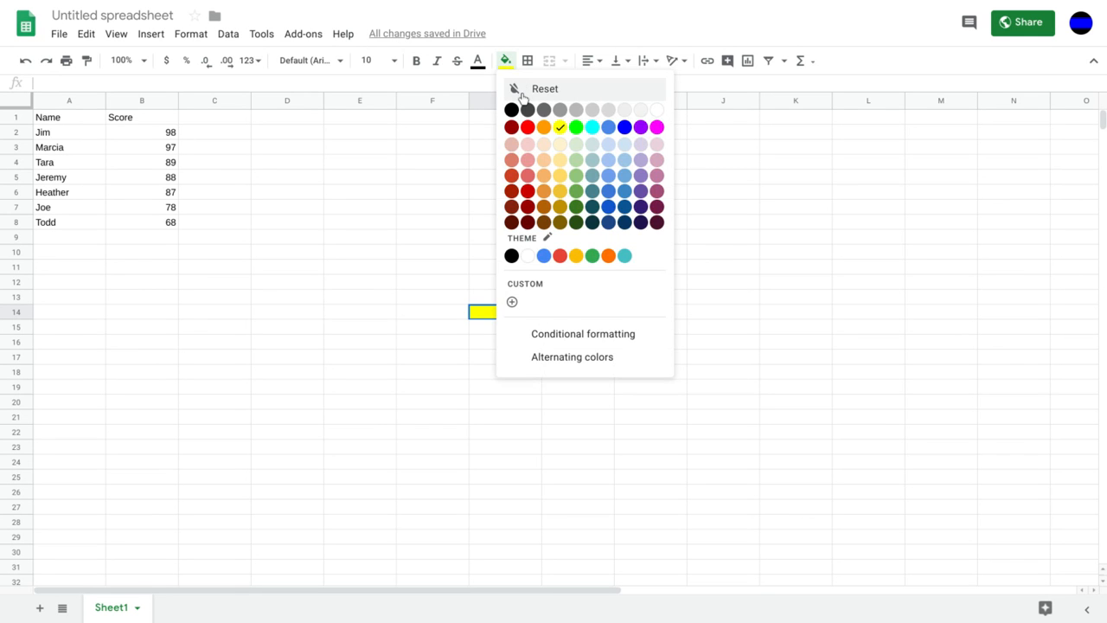
left_click(523, 93)
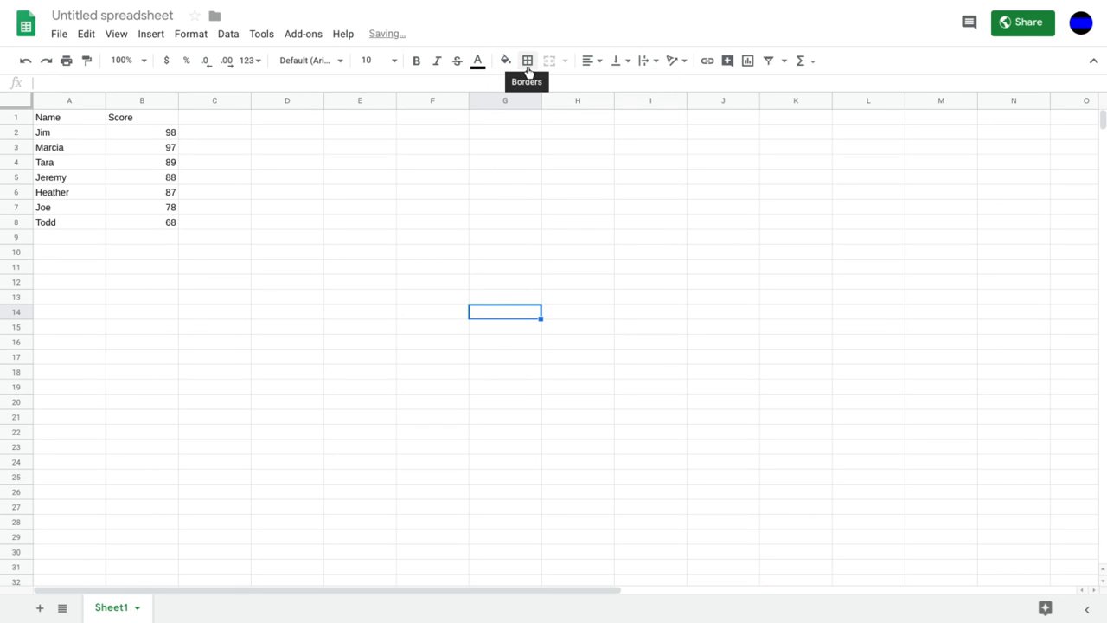
Apply all borders to the table range A1:B8, clear them again and look at the border line styles.
left_click_drag(50, 120, 148, 223)
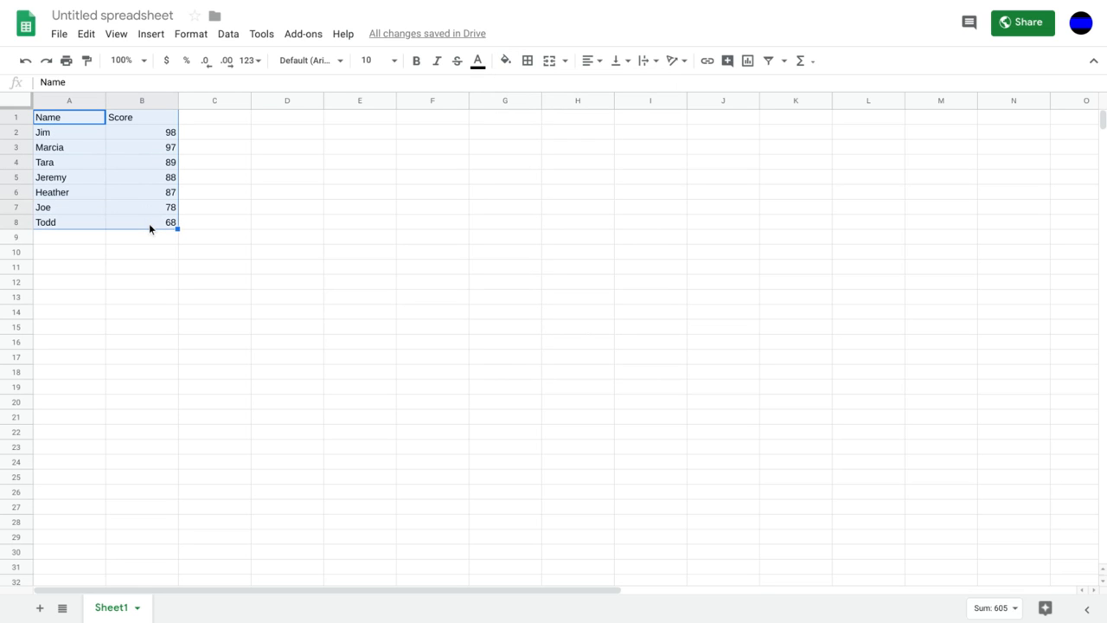
left_click(524, 68)
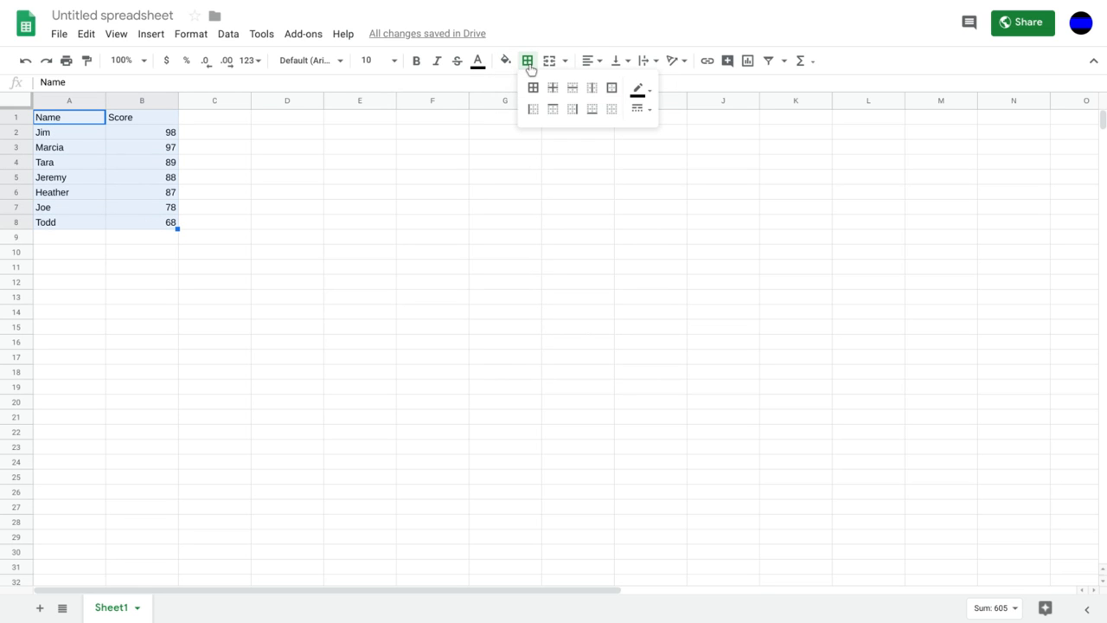
left_click(533, 90)
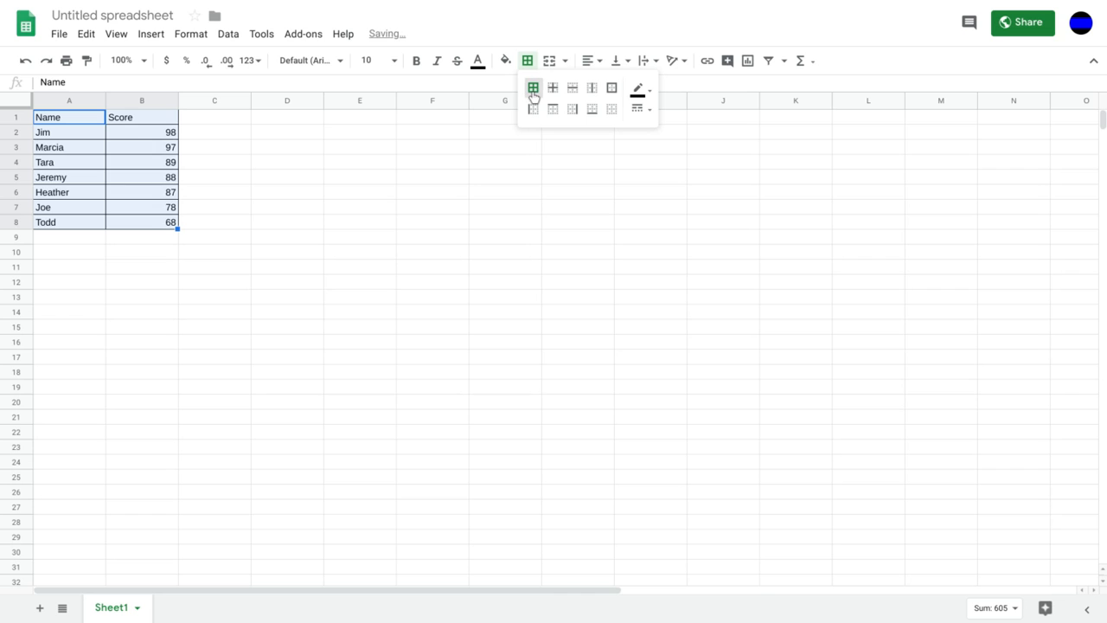
left_click(613, 114)
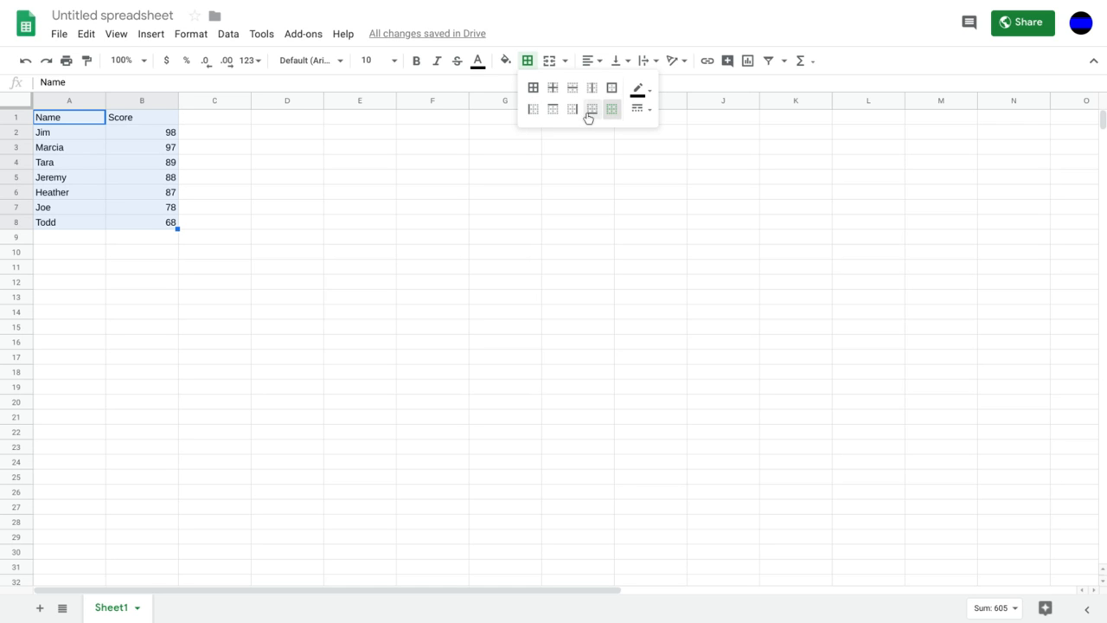
left_click(649, 110)
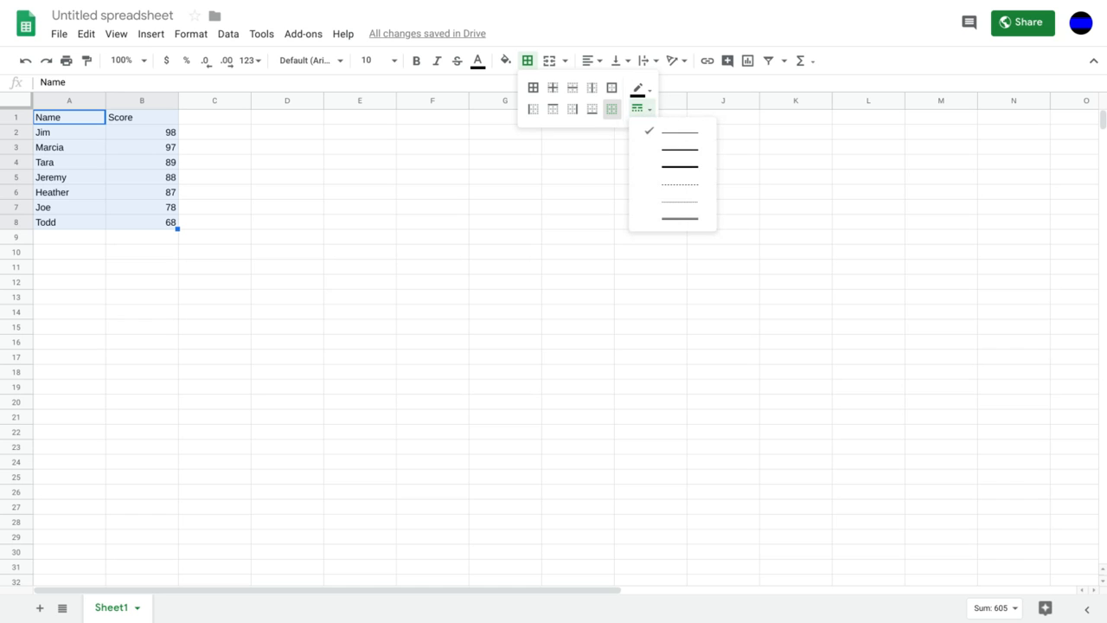
left_click(489, 209)
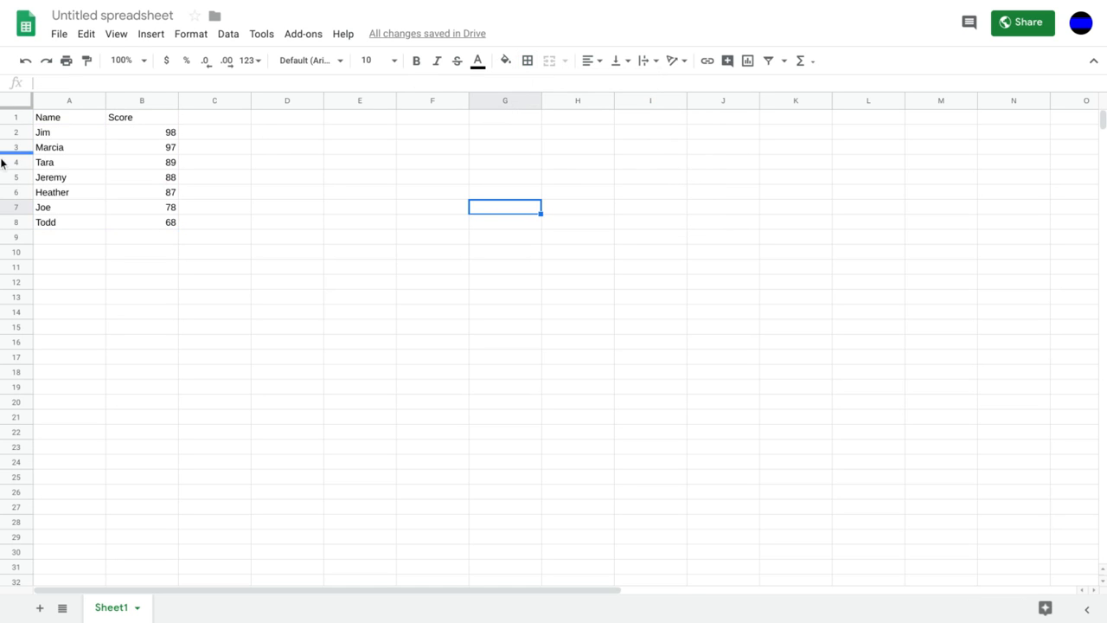
Merge cells A2:B2 with Merge all, undo the merge and review the other merge options.
left_click(47, 135)
left_click_drag(98, 133, 125, 134)
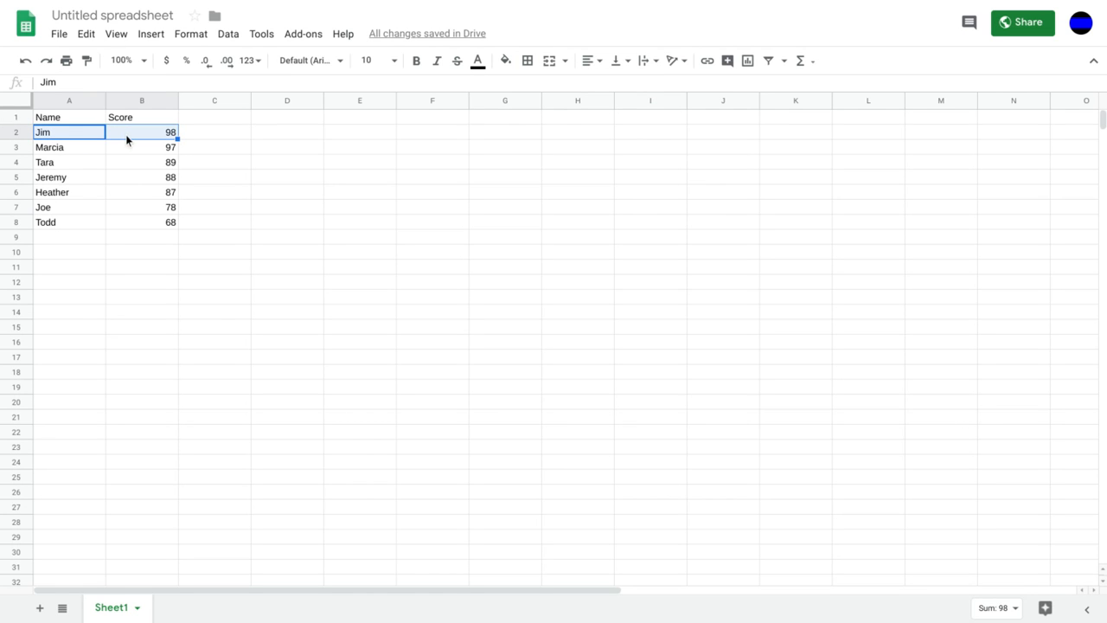
left_click(565, 63)
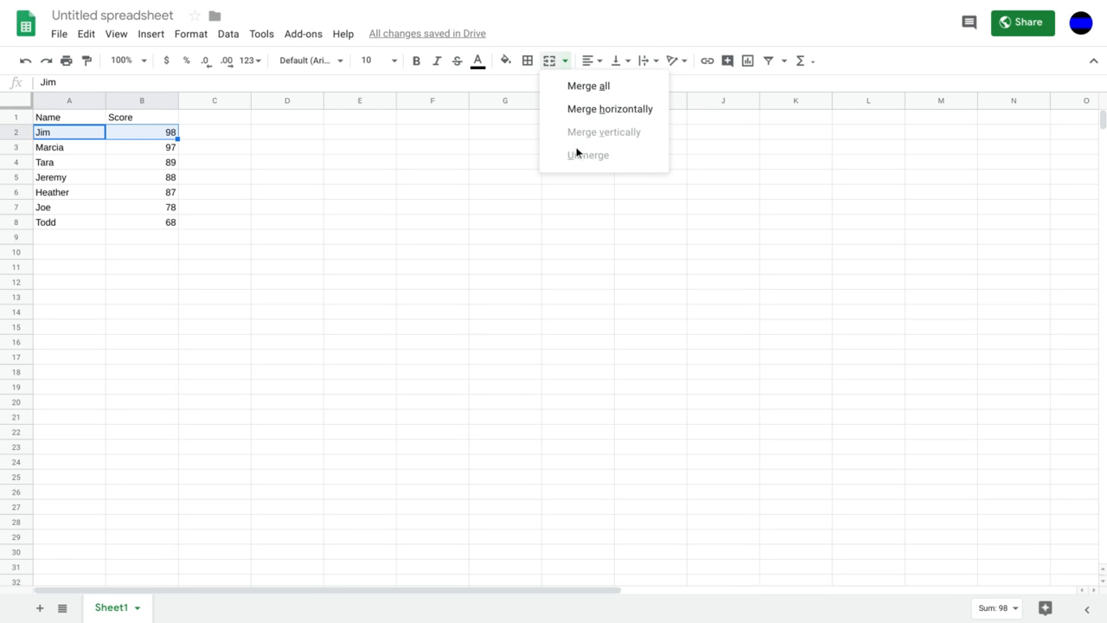
left_click(592, 90)
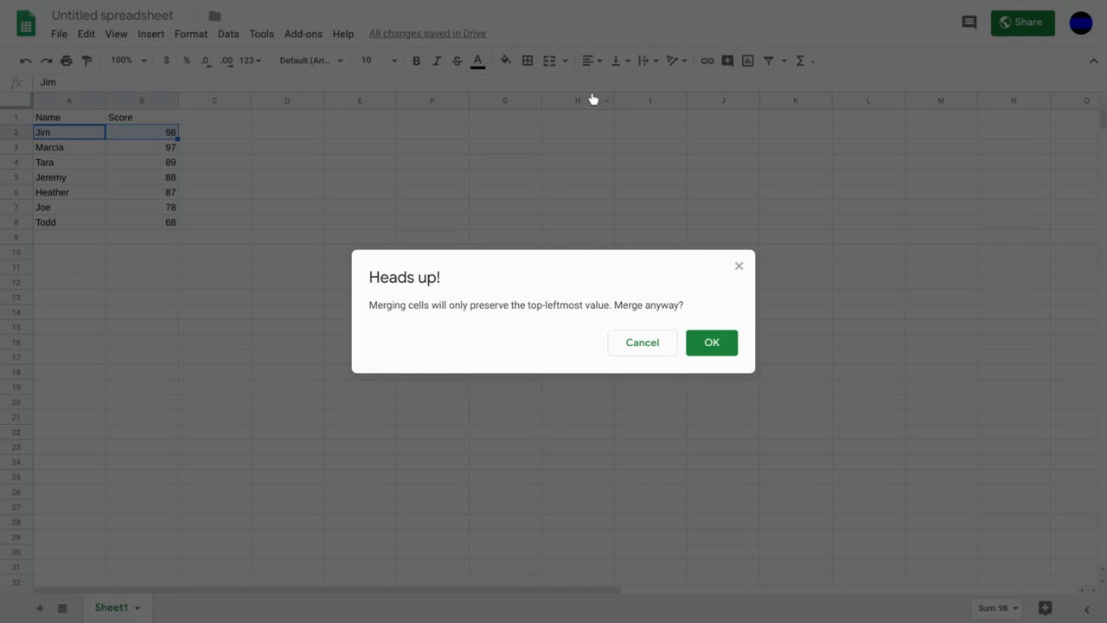
left_click(710, 345)
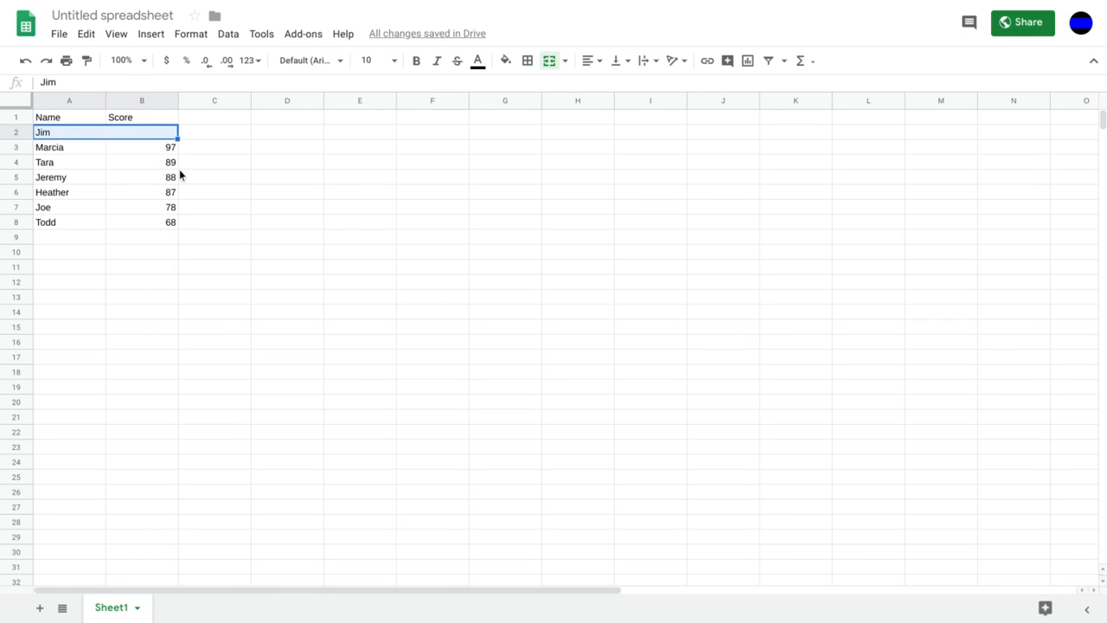
left_click(26, 63)
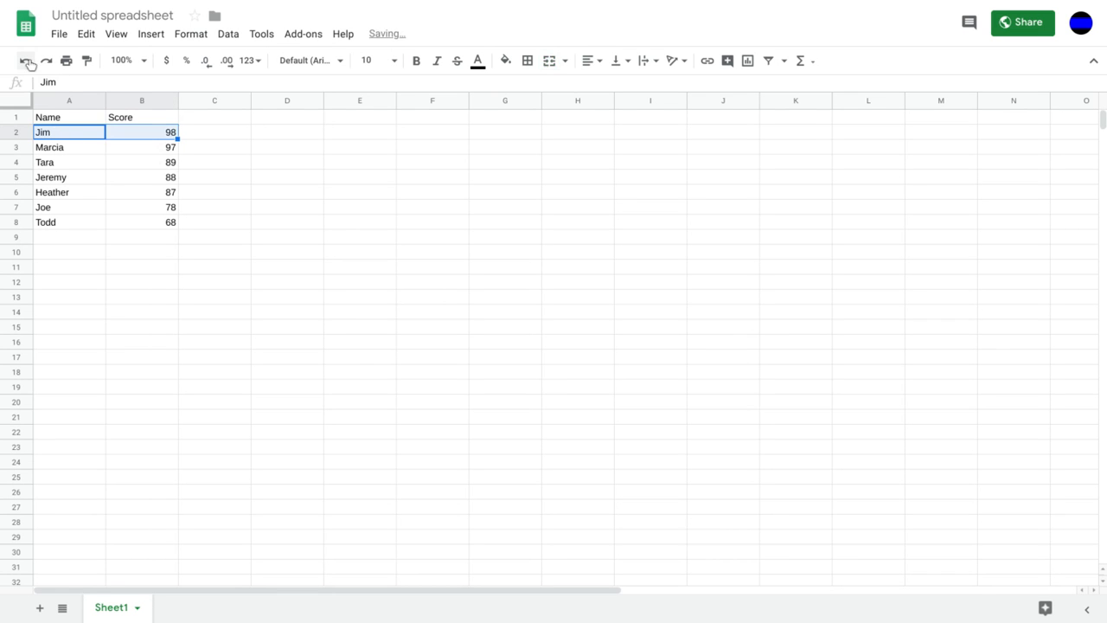
left_click(566, 64)
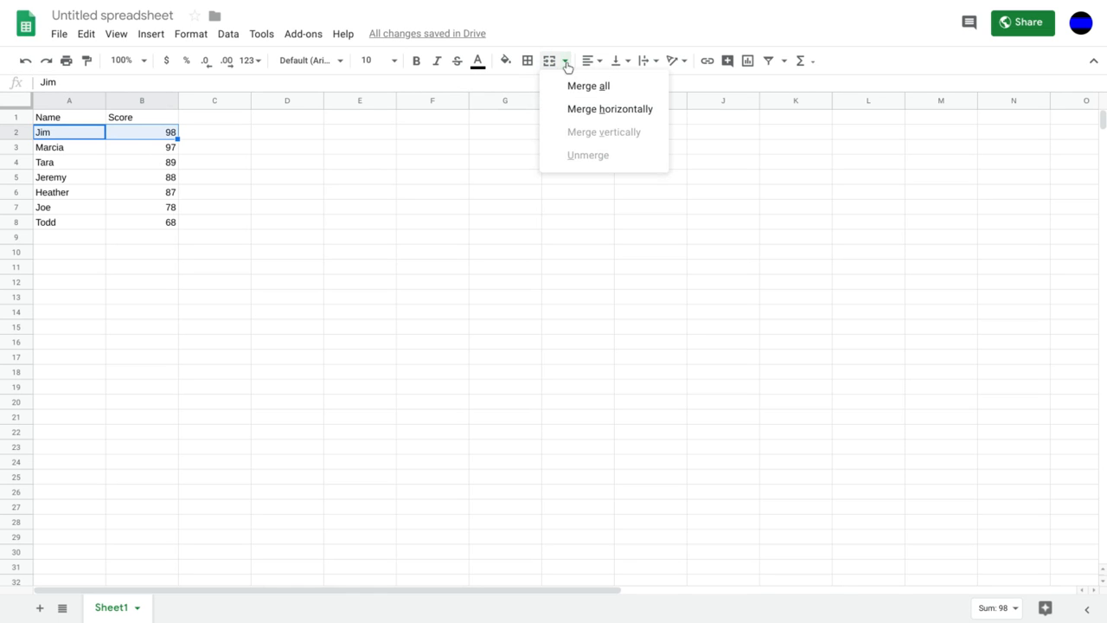
left_click(558, 212)
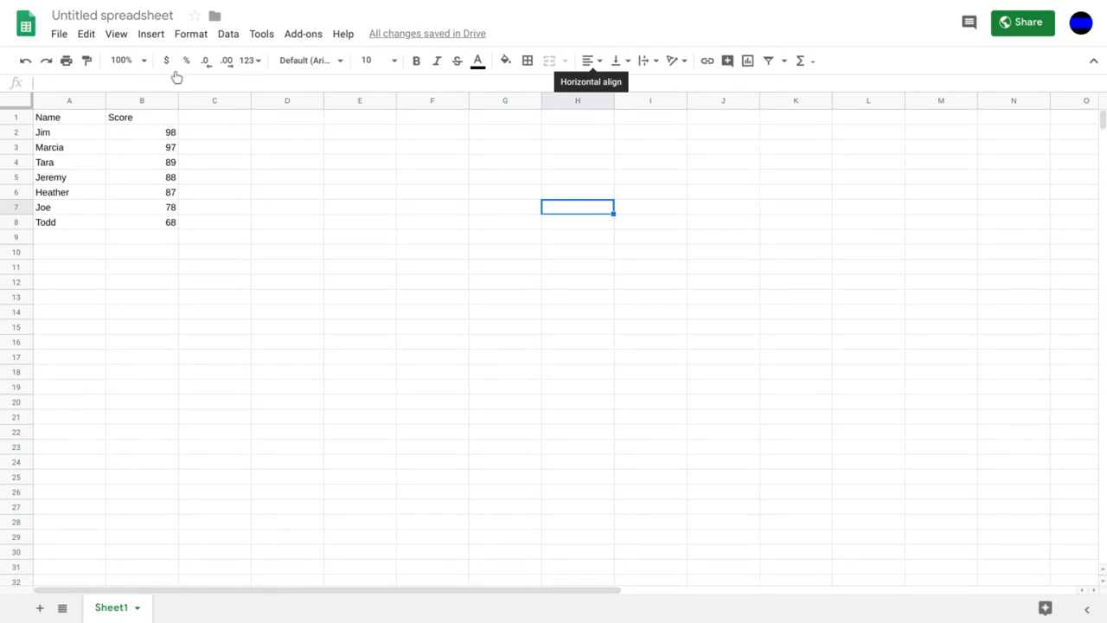
Select the header cells A1:B1, look at their alignment options and enlarge row 1 to about three times its height.
left_click_drag(76, 125, 124, 121)
left_click(600, 62)
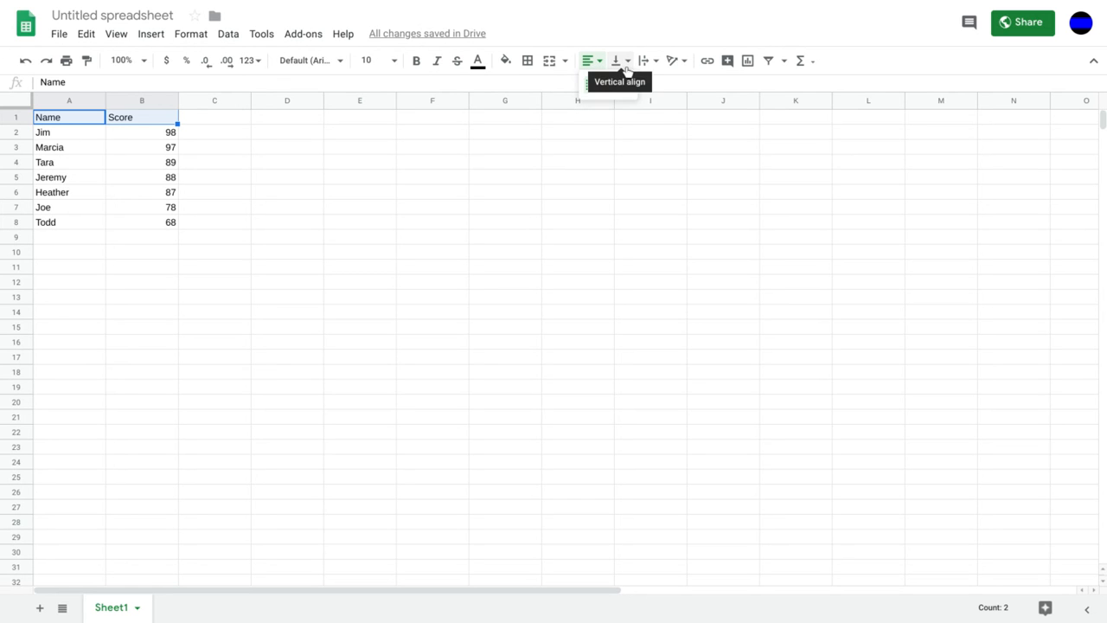
left_click(627, 63)
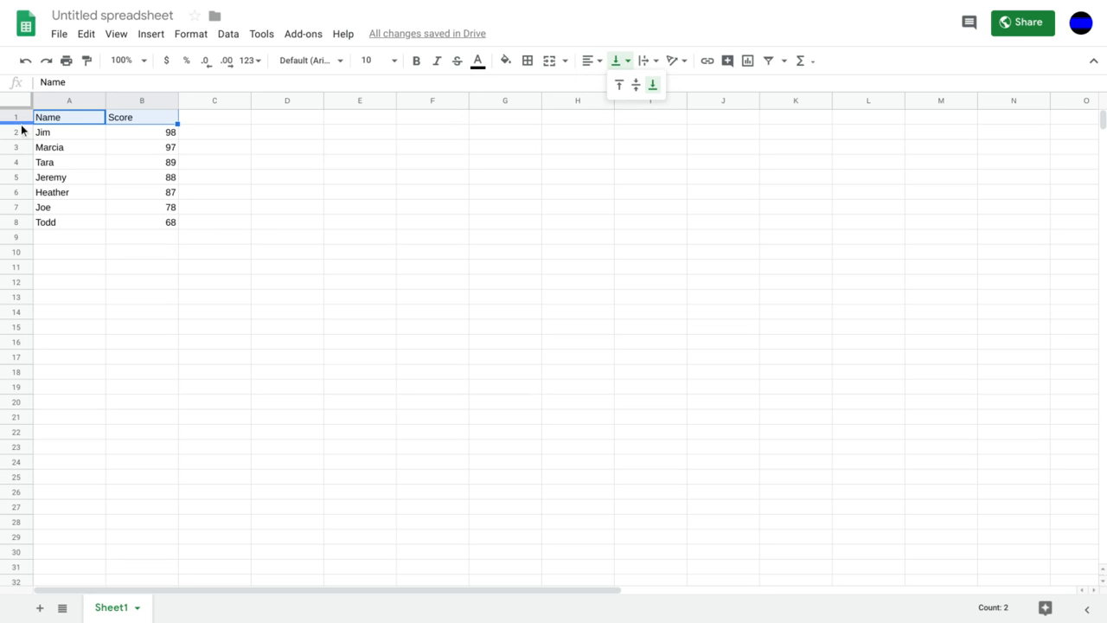
left_click_drag(20, 123, 19, 156)
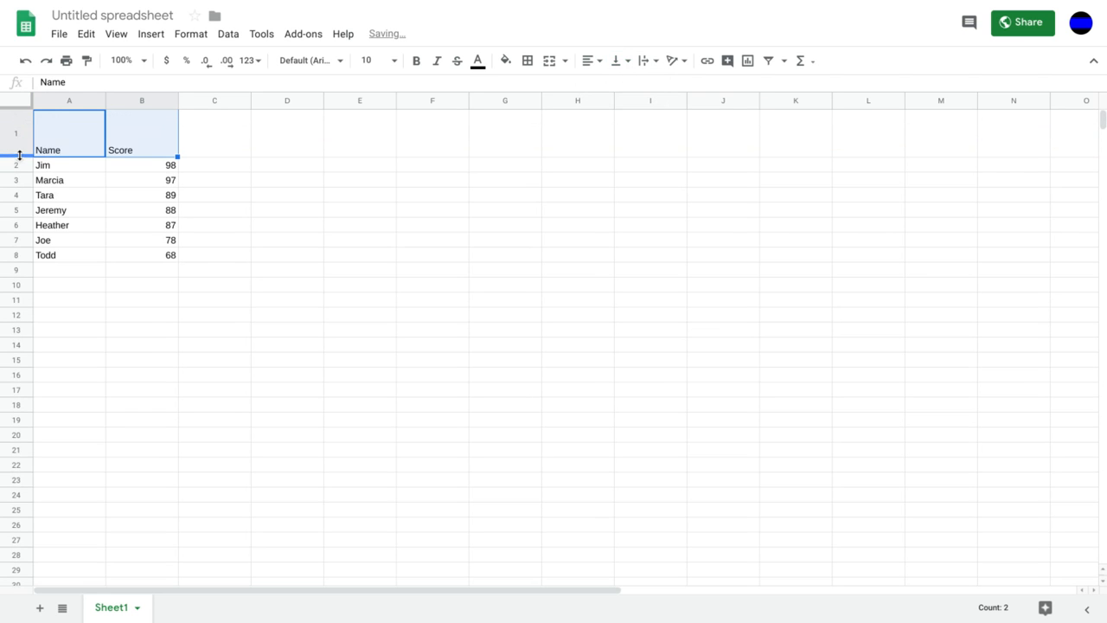
Align the header cells A1:B1 to the middle vertically and to the center horizontally.
left_click(627, 68)
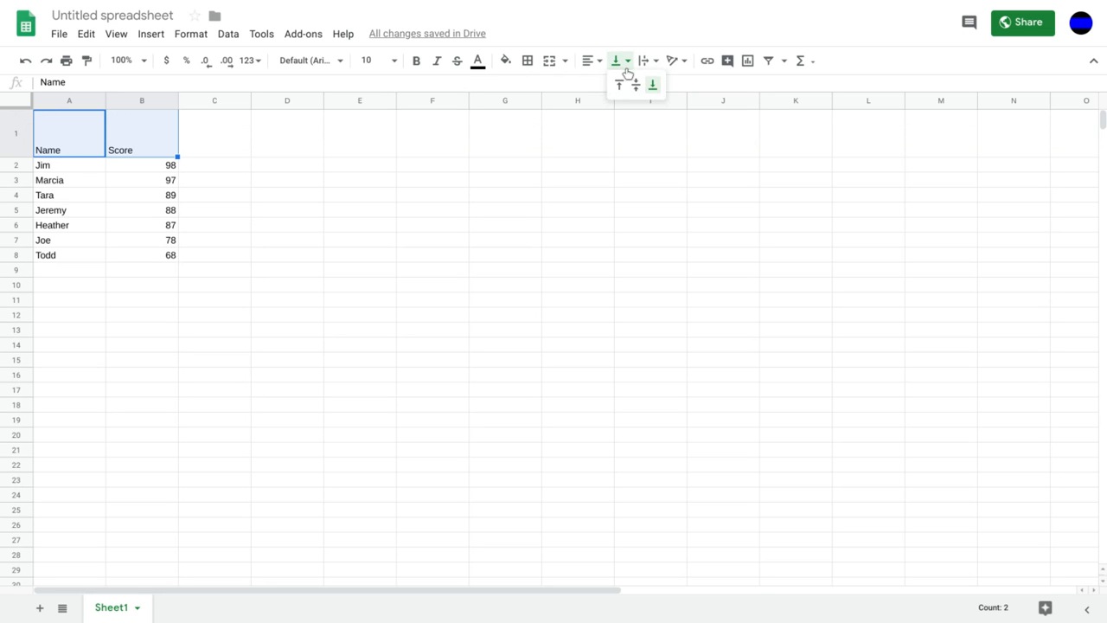
left_click(636, 85)
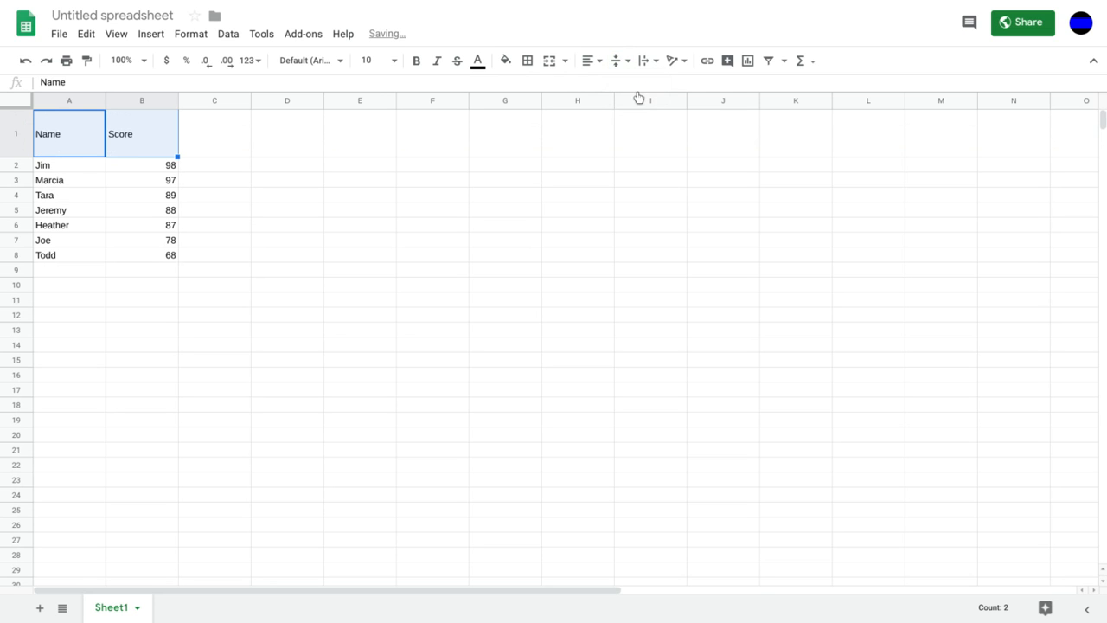
left_click(593, 61)
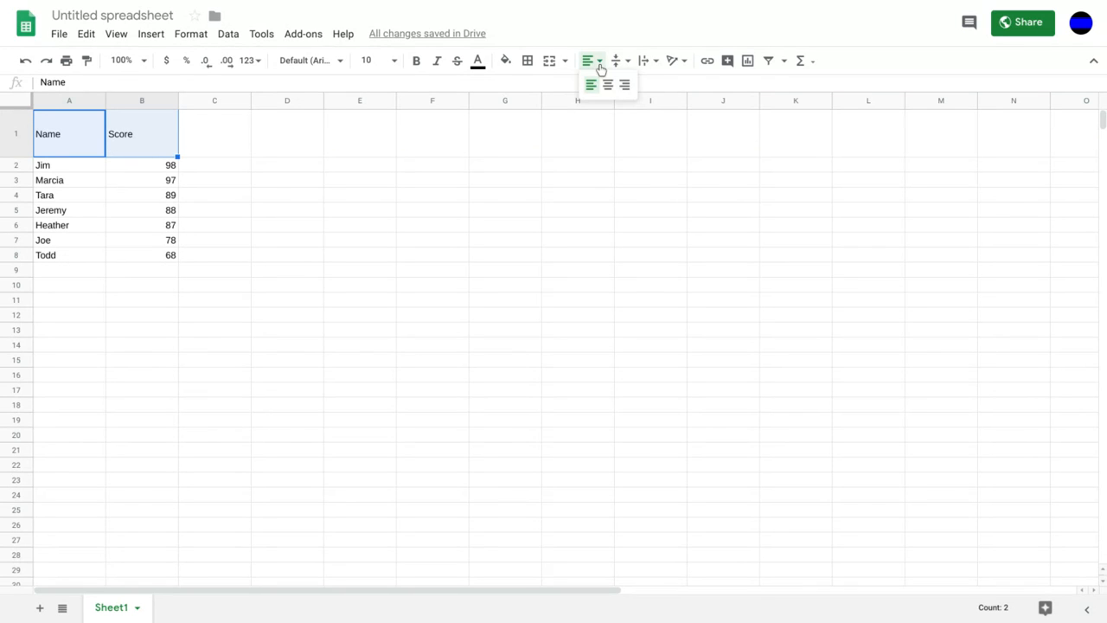
left_click(609, 88)
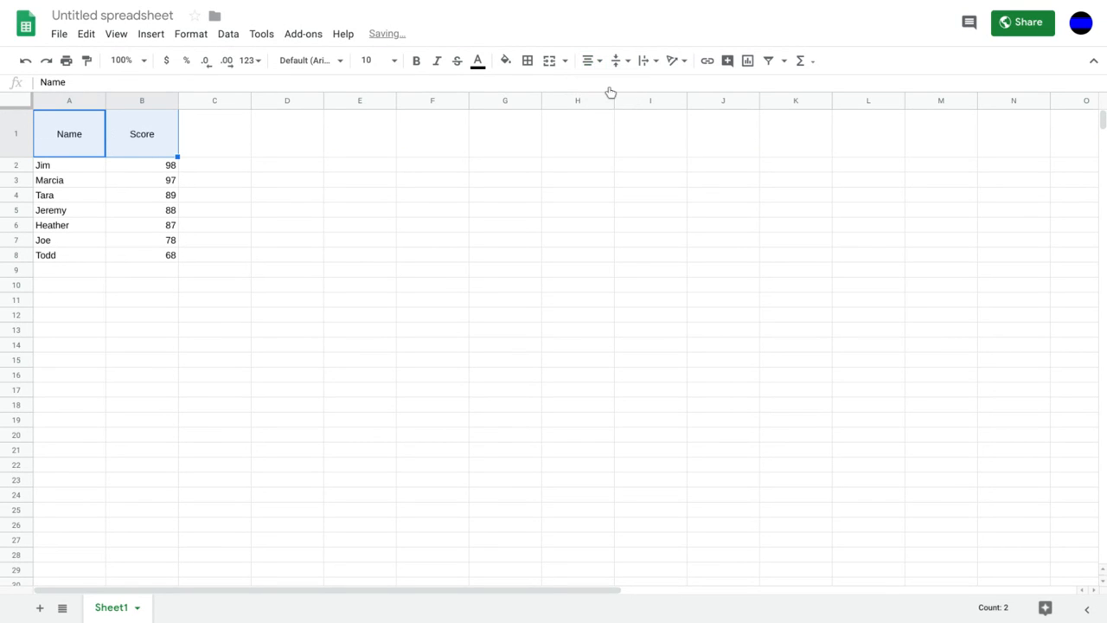
Look at the text wrapping options and change the header in cell A1 to "Name of the first person in the family".
left_click(656, 63)
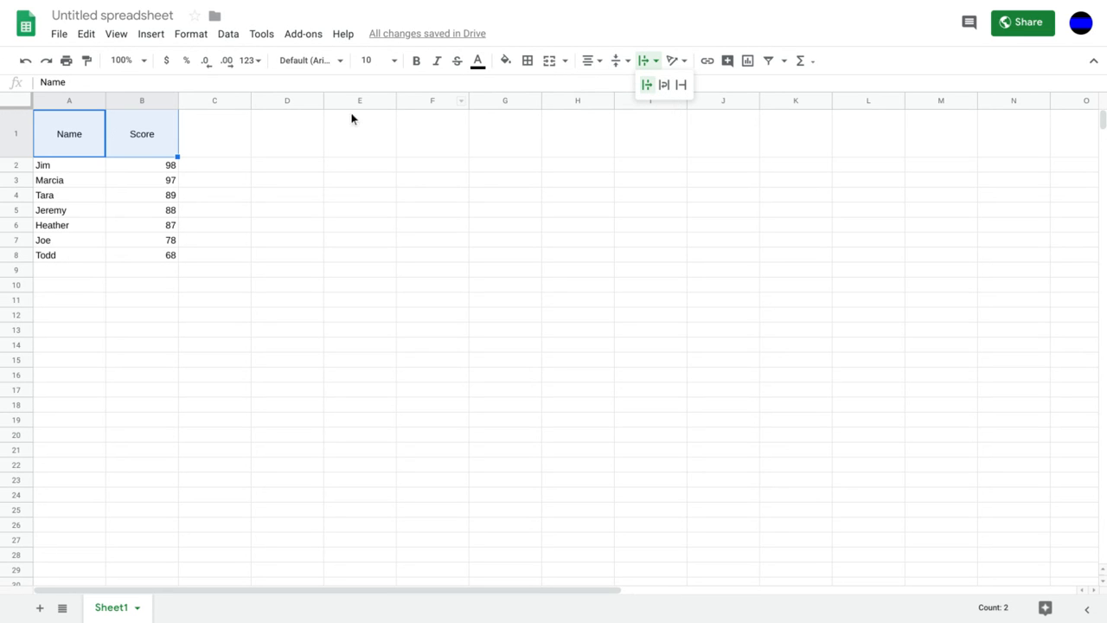
left_click(83, 135)
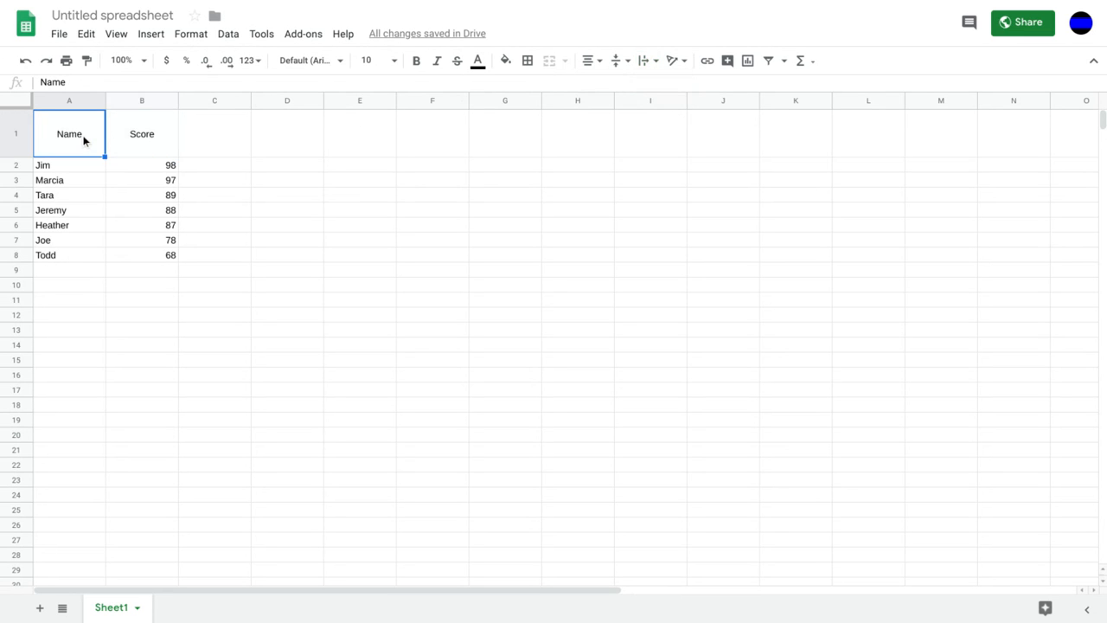
double_click(83, 140)
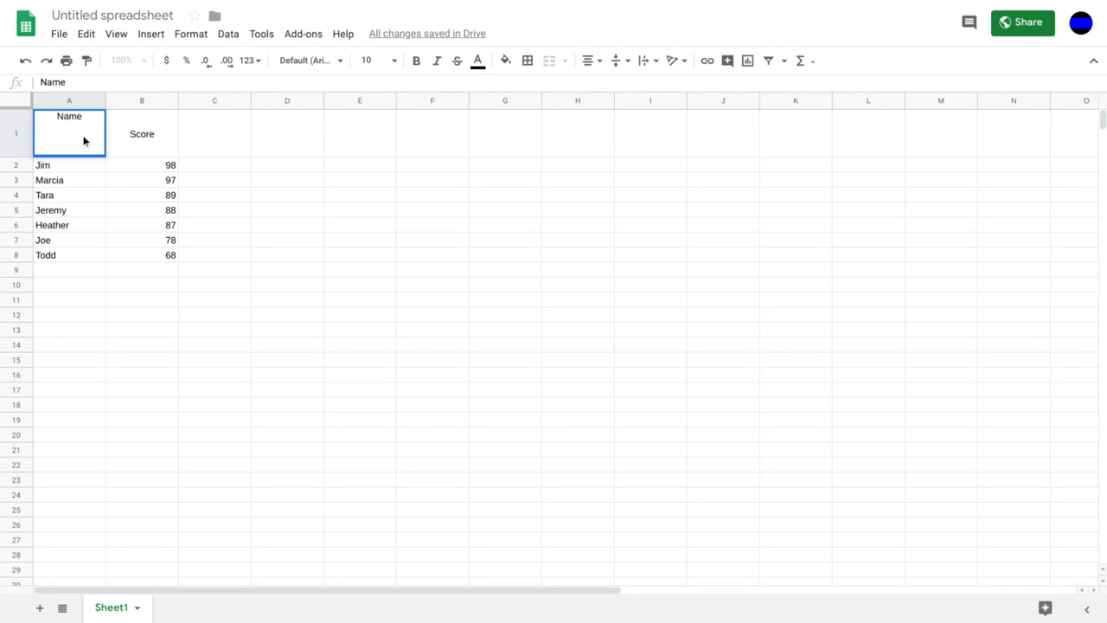
type("of the first person in the fak")
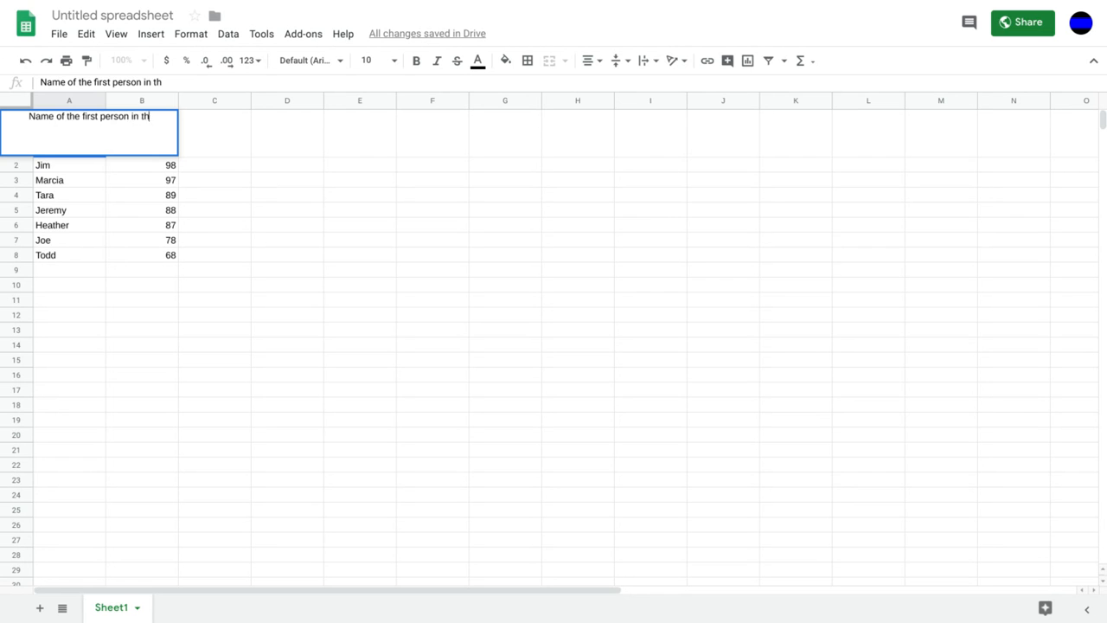
key("BackSpace")
type("mily")
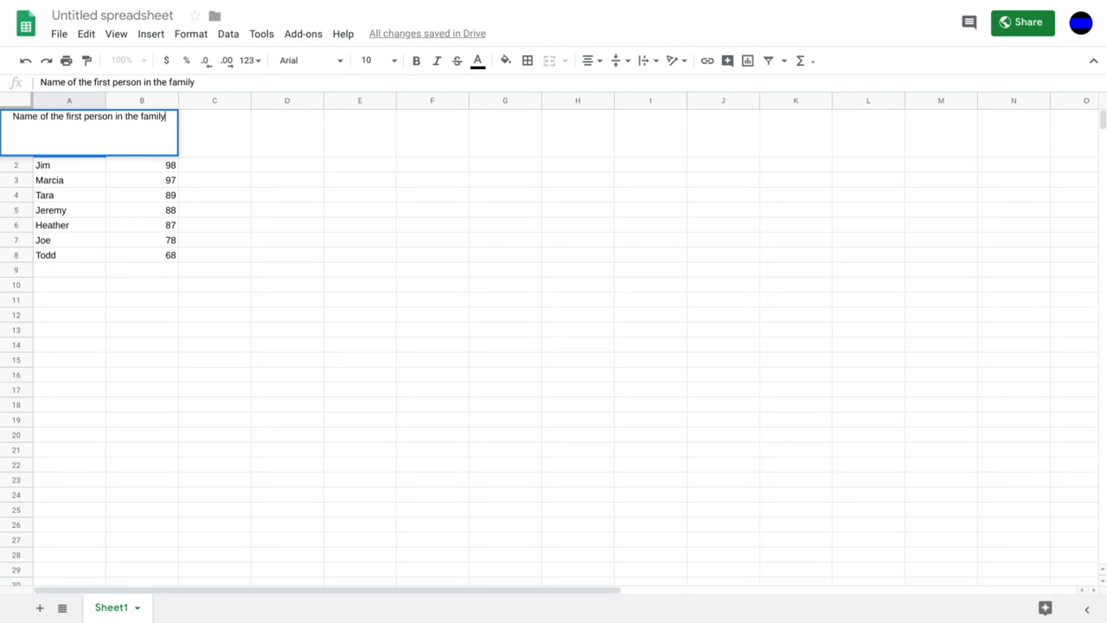
key("Return")
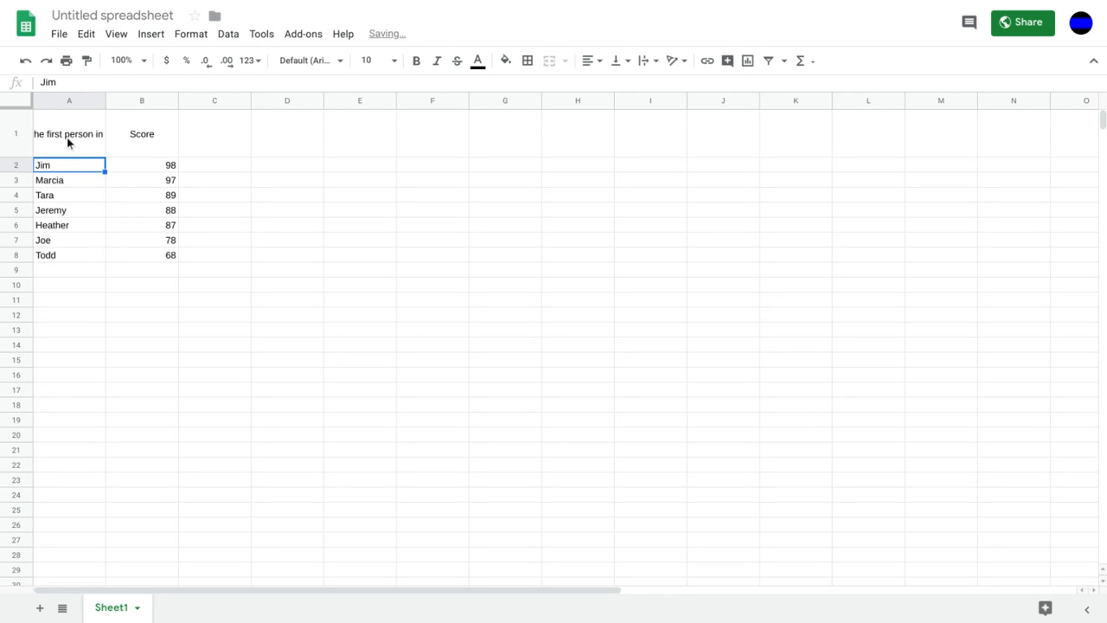
Wrap the long header text inside cell A1.
left_click(68, 142)
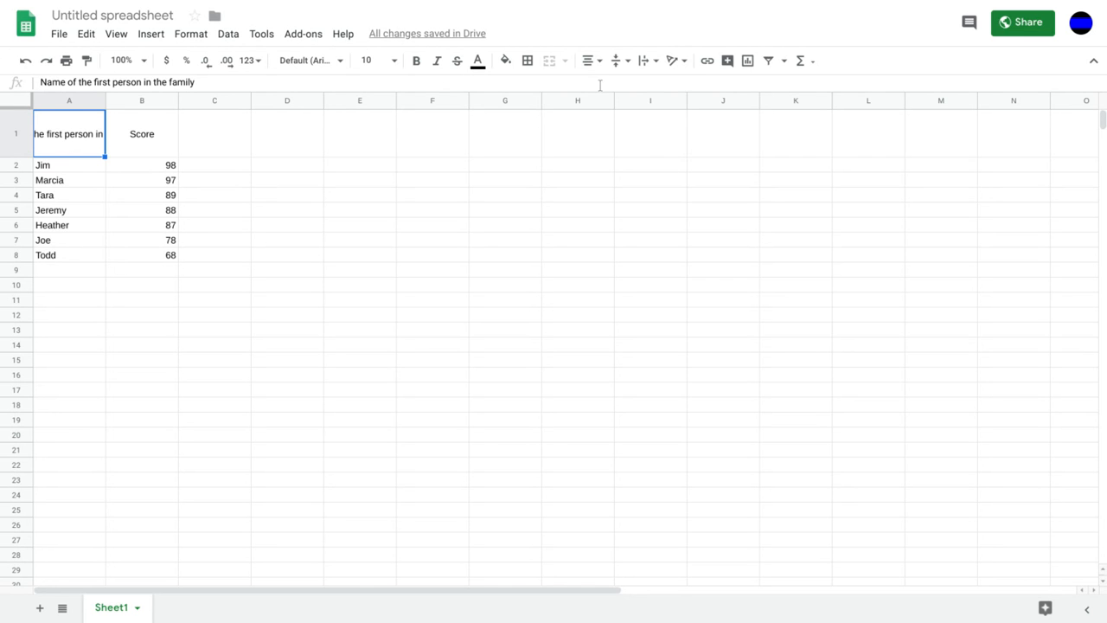
left_click(650, 66)
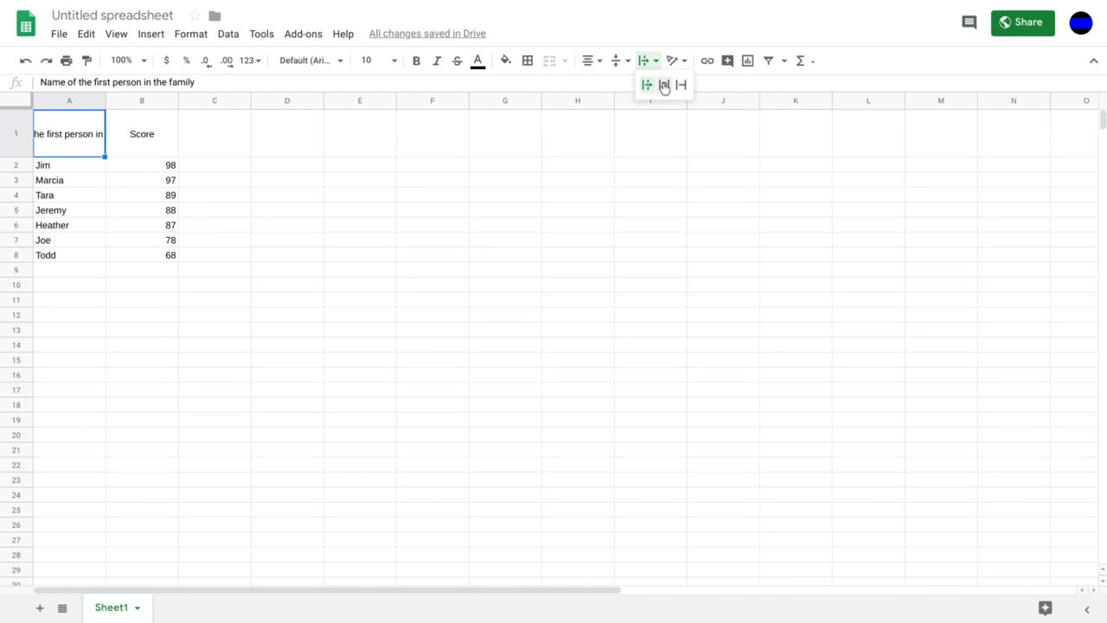
left_click(664, 85)
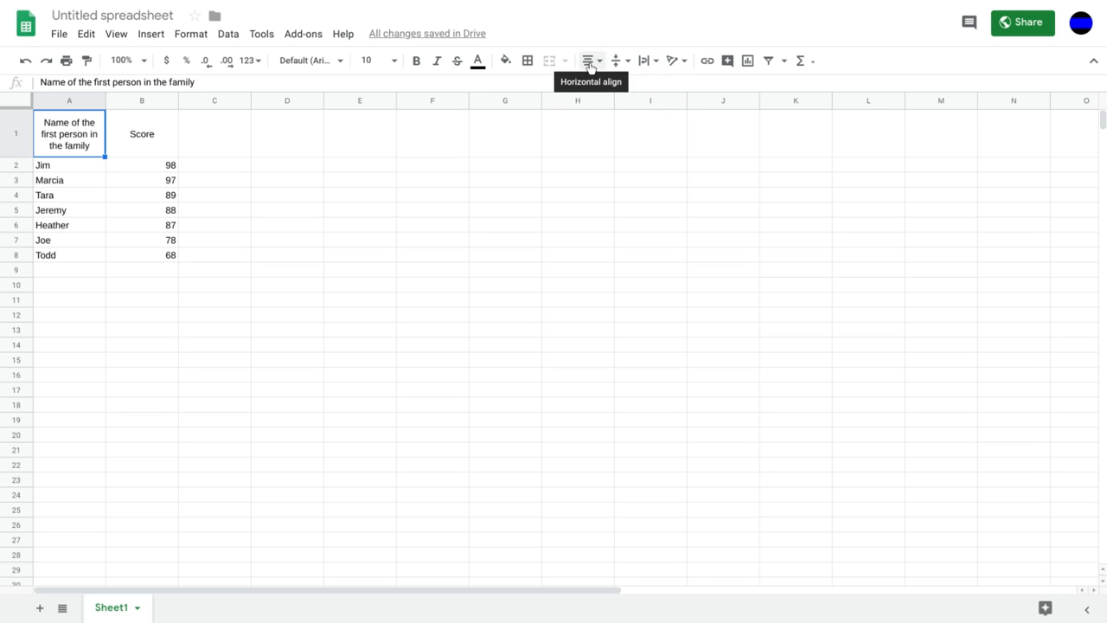
Try tilting the header text in cell A1 up by 45° and reset its rotation to None.
left_click(685, 68)
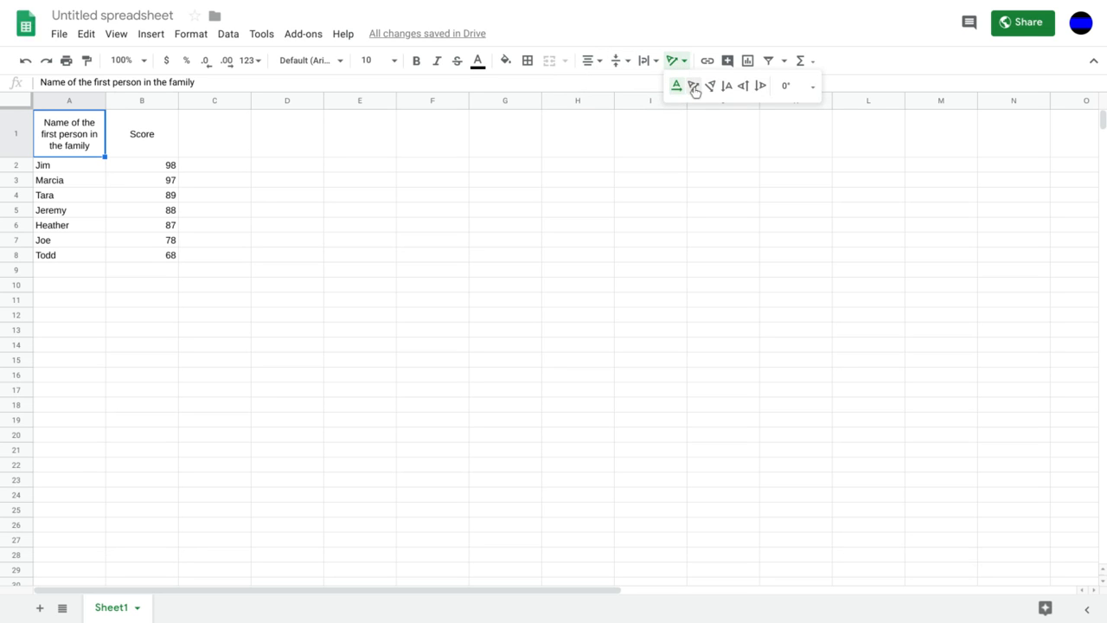
left_click(693, 86)
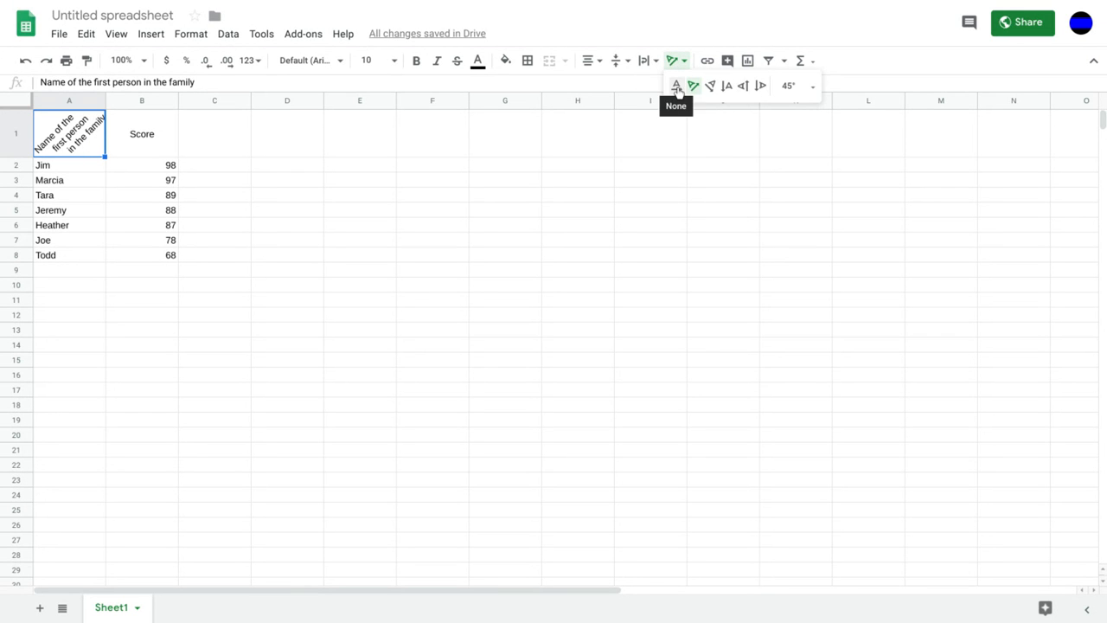
left_click(678, 90)
Apply the Tilt up rotation to the header in cell A1 and look at the list of preset rotation angles.
left_click(683, 63)
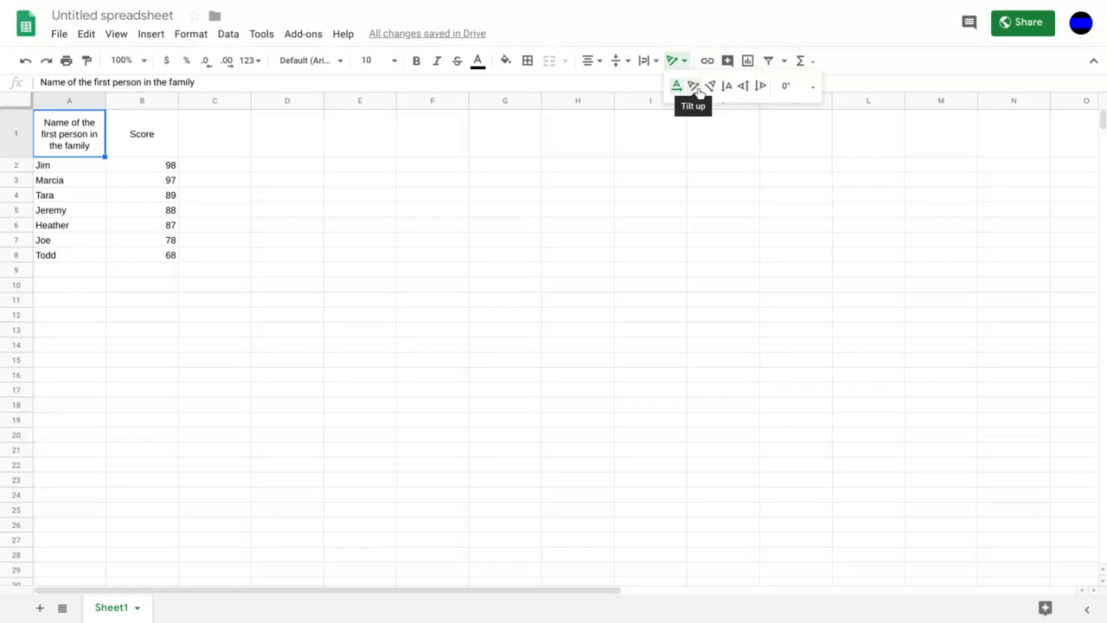
left_click(705, 87)
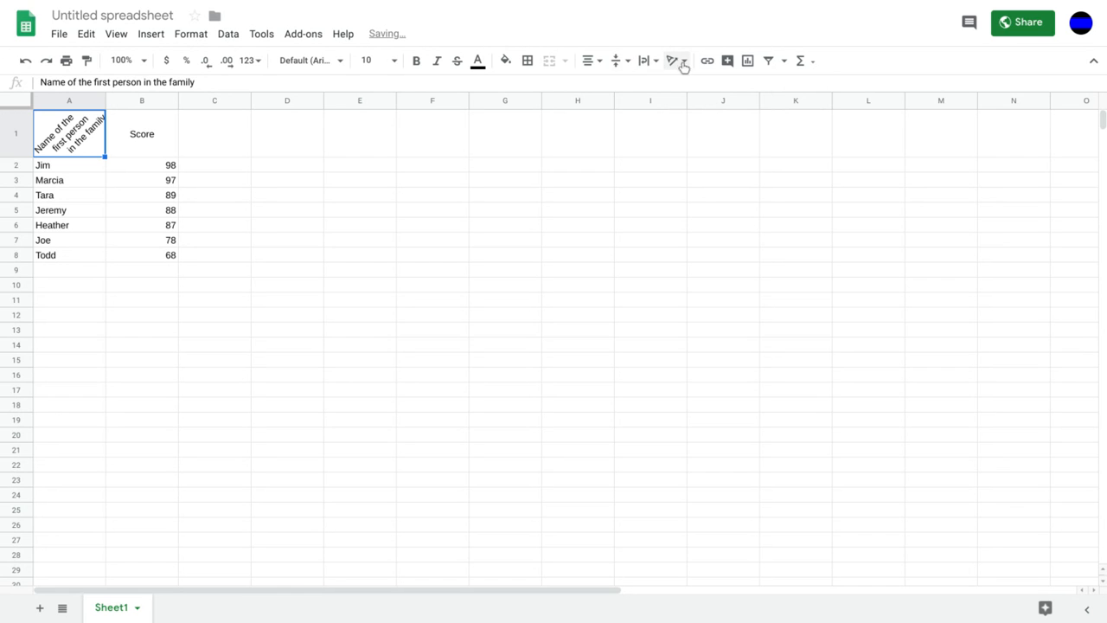
left_click(683, 62)
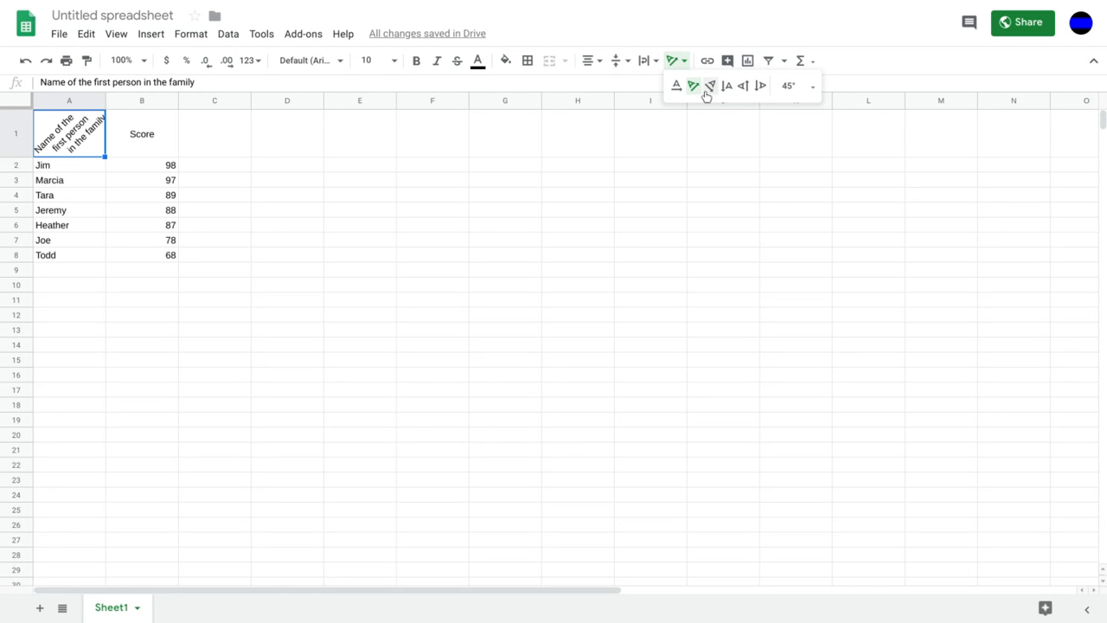
left_click(814, 91)
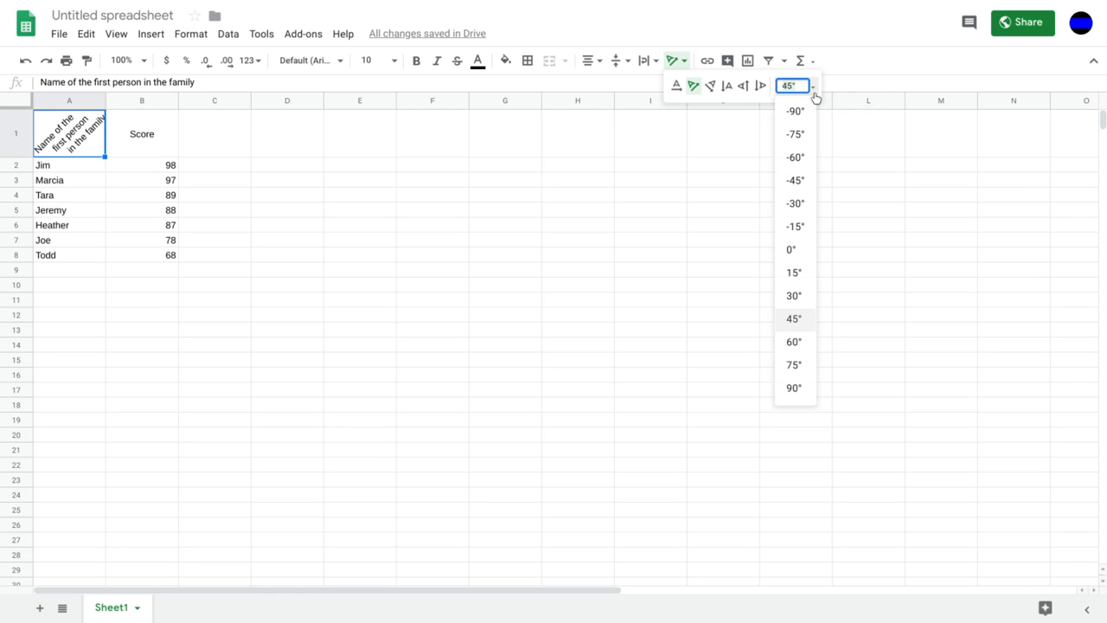
left_click(815, 96)
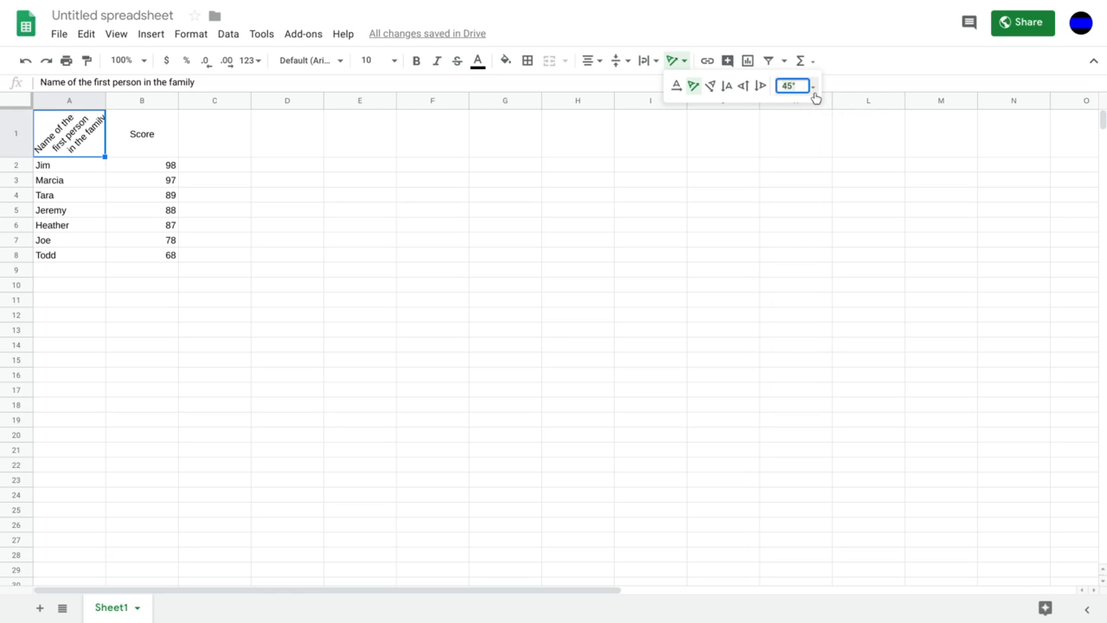
left_click(689, 148)
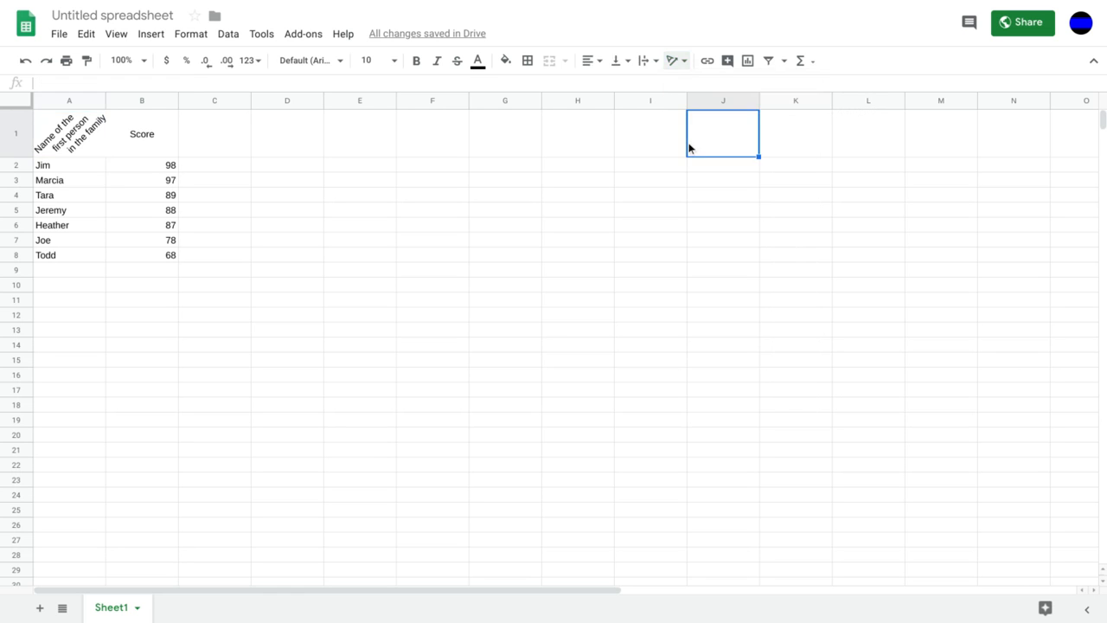
Add the comment "comment feature" to header cell A1 and check its comment marker.
left_click(80, 144)
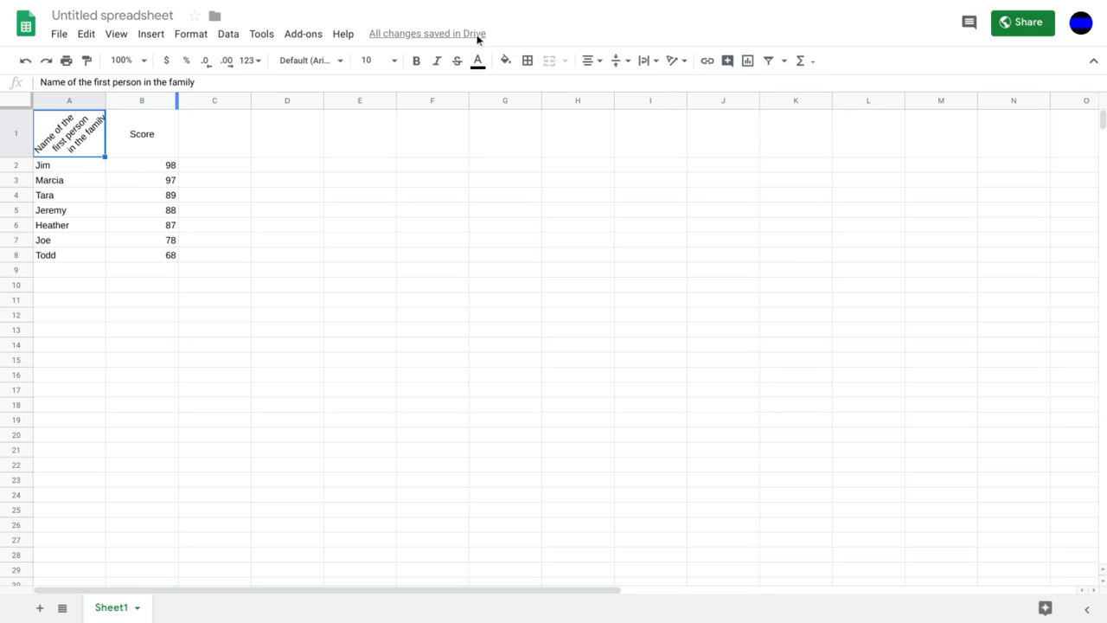
left_click(727, 62)
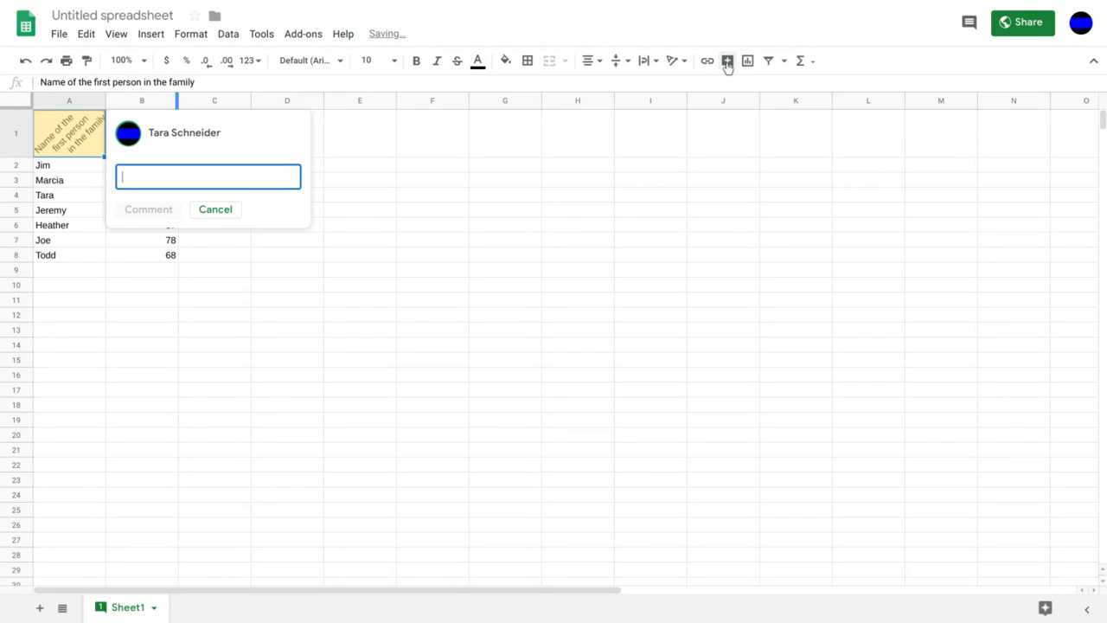
type("com")
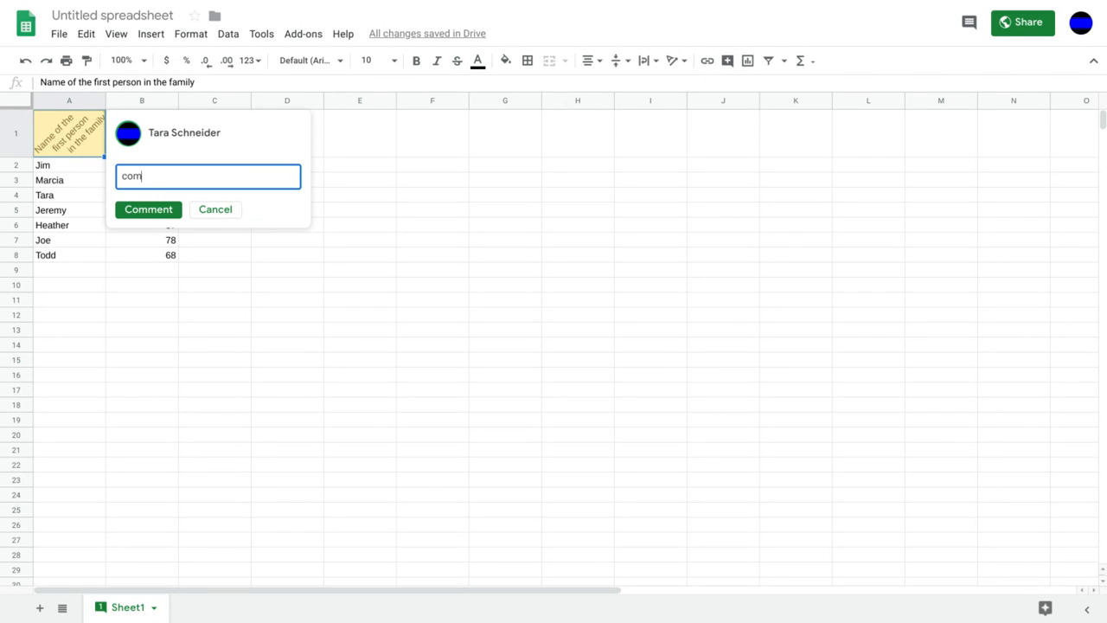
type("ment feature")
left_click(128, 216)
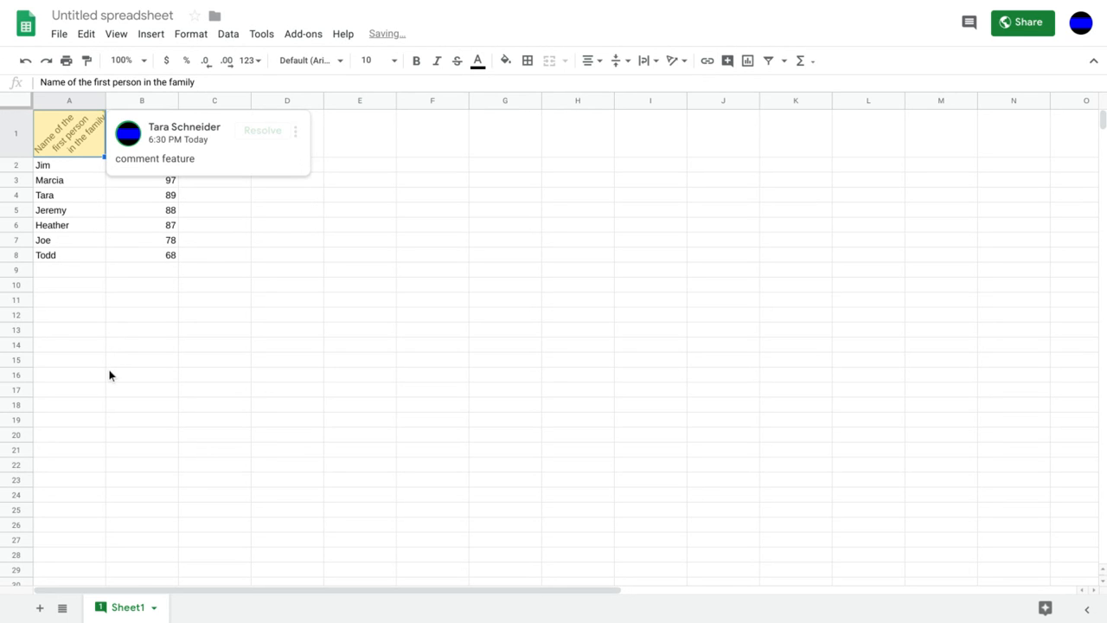
left_click(110, 374)
mouse_move(104, 119)
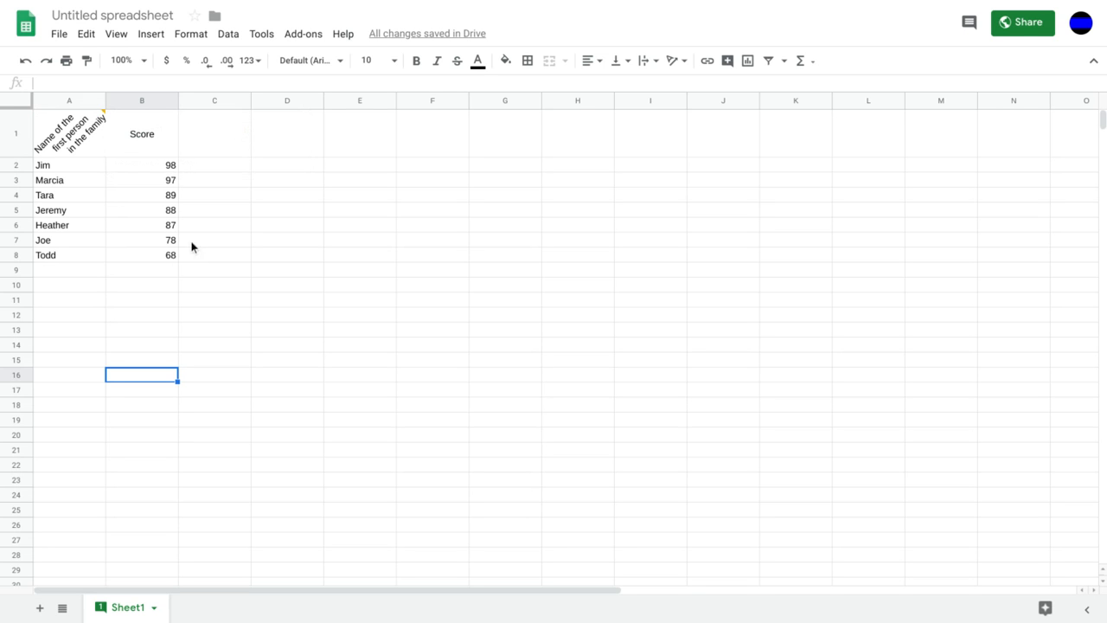
Look at the filter view options and the list of available functions.
left_click(784, 62)
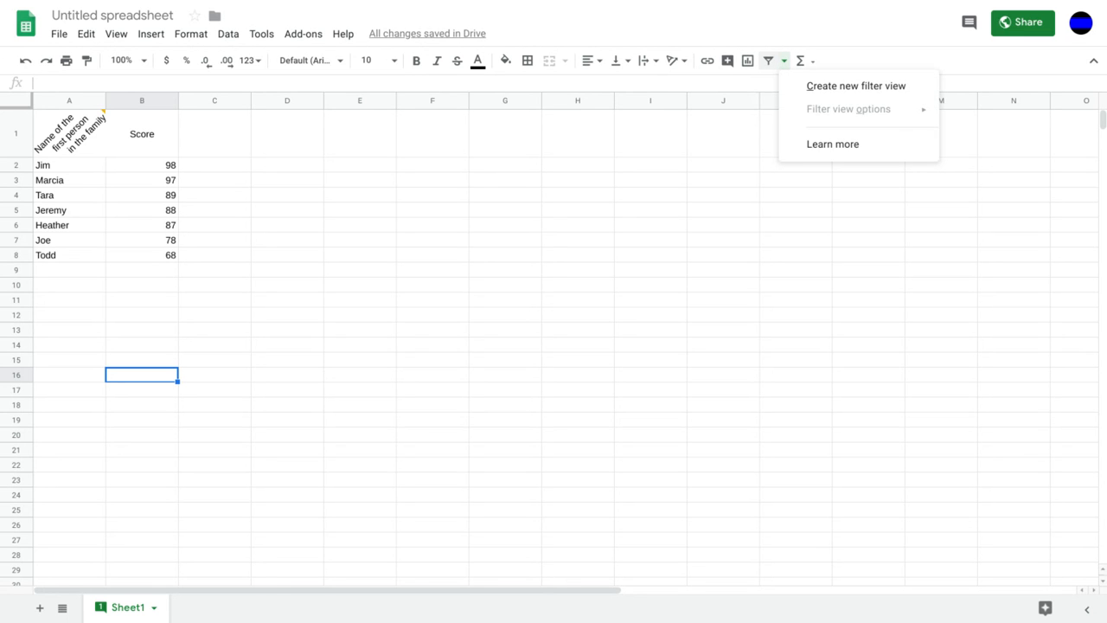
left_click(812, 65)
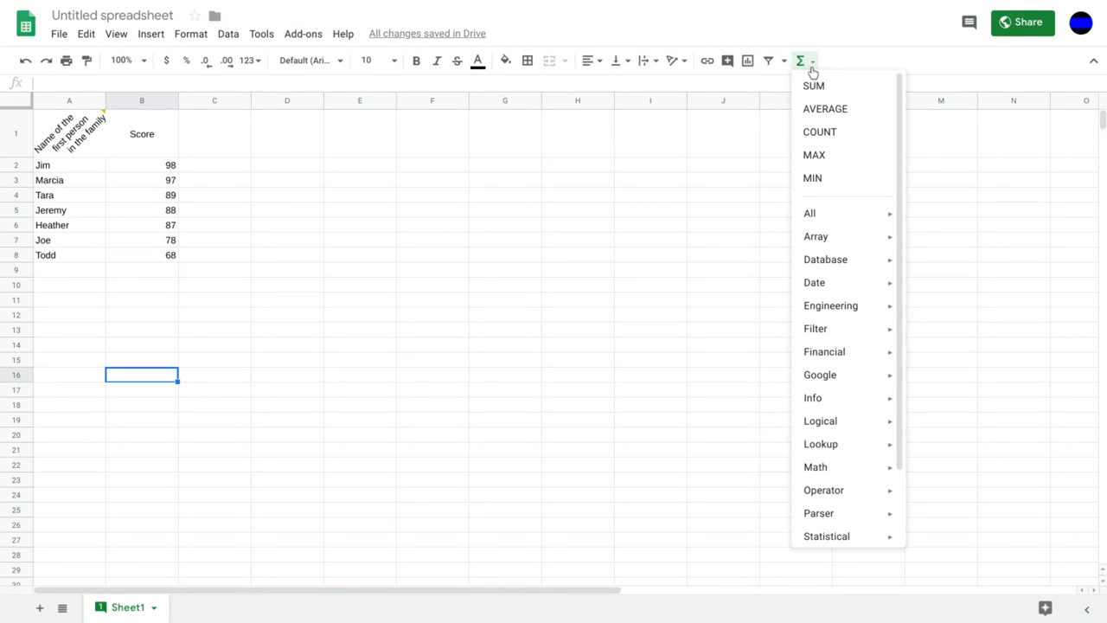